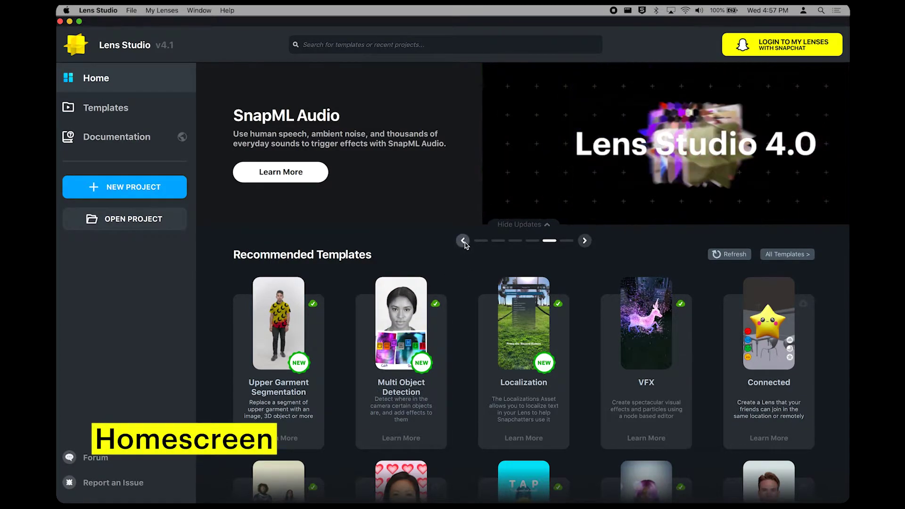
- Step the home-page update banner back to the first update and scroll the home page
click(463, 241)
click(463, 241)
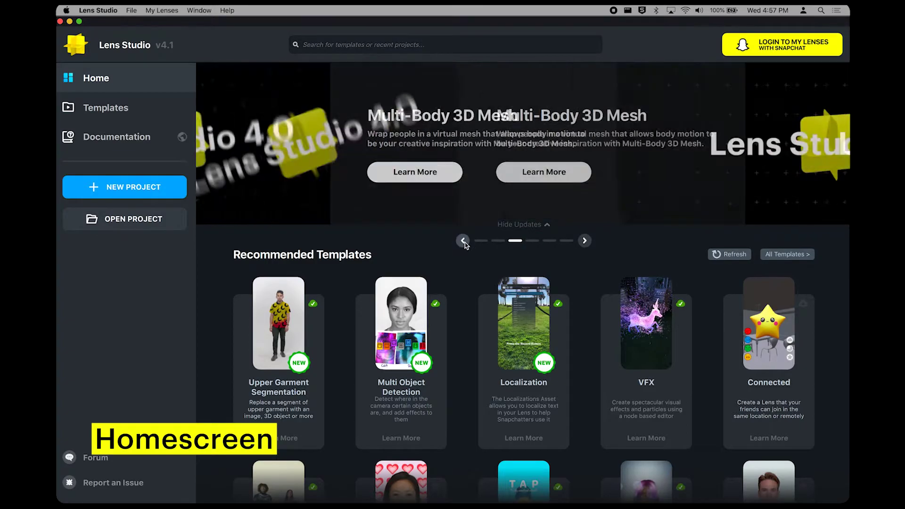
click(463, 241)
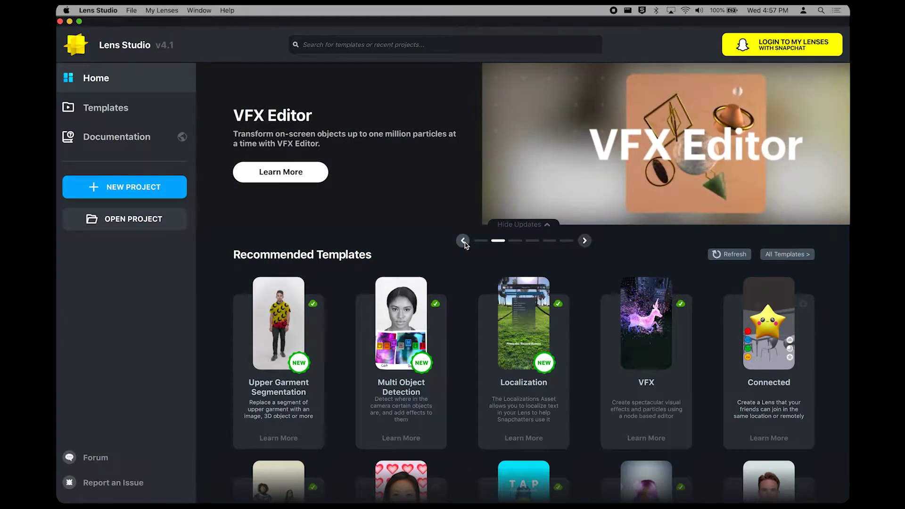
click(463, 241)
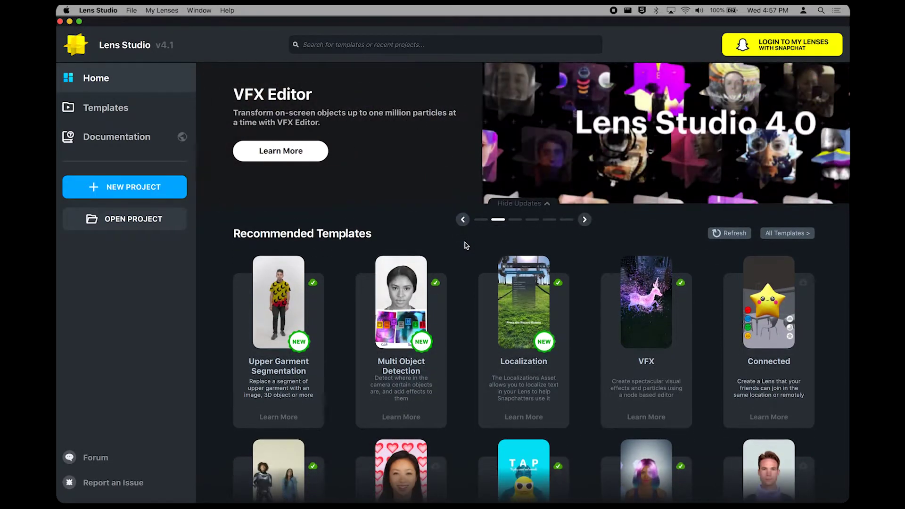
scroll(465, 242, down, 3)
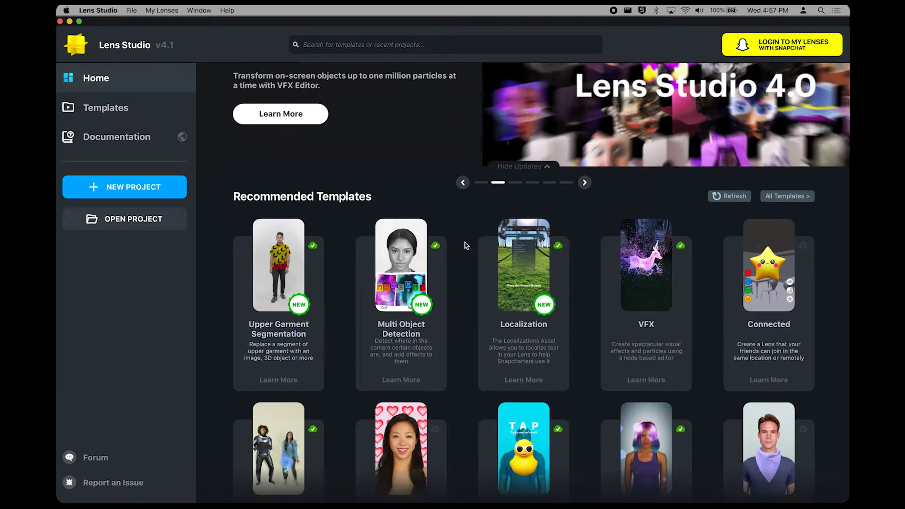
scroll(464, 242, down, 2)
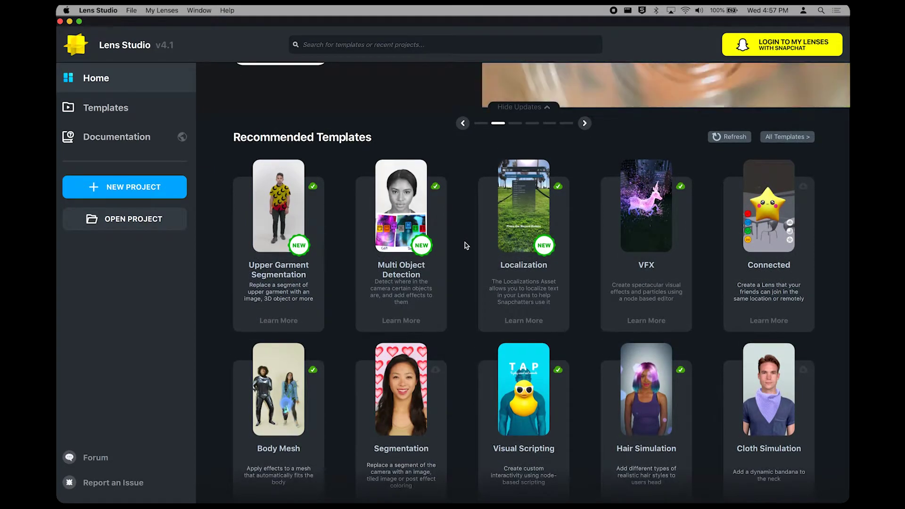
scroll(465, 243, down, 1)
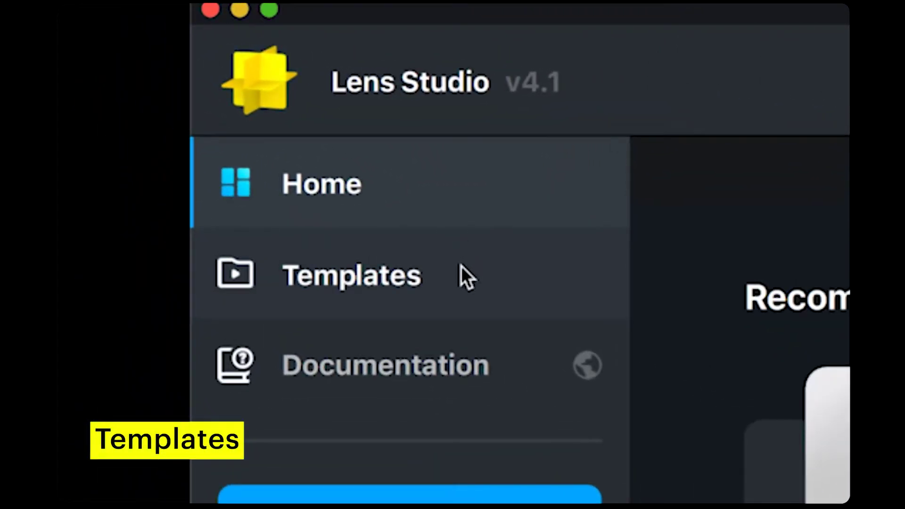
- Show the Templates page and scroll through the full All Templates grid
click(460, 266)
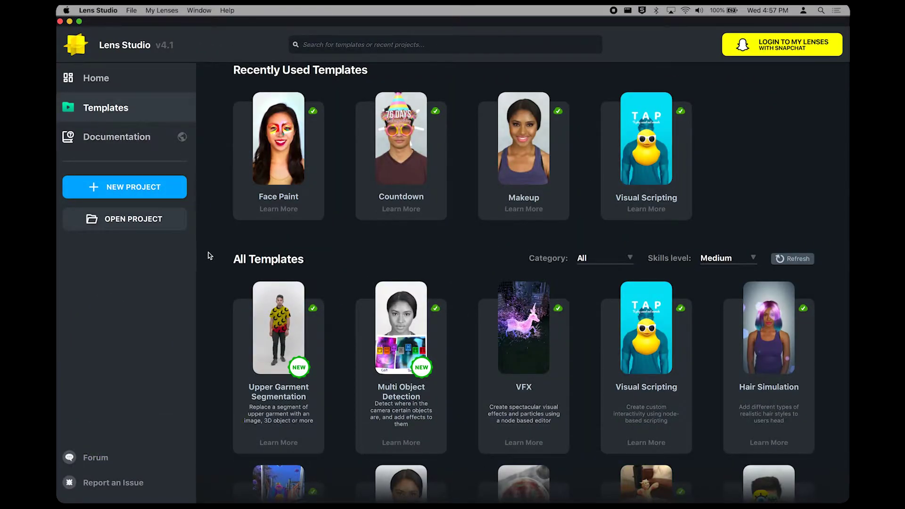
scroll(209, 256, down, 5)
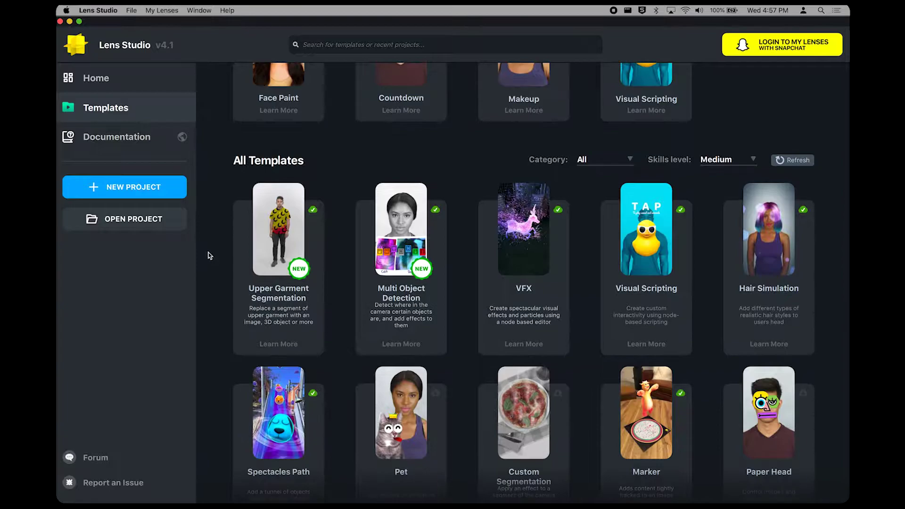
scroll(209, 255, down, 5)
scroll(209, 256, down, 15)
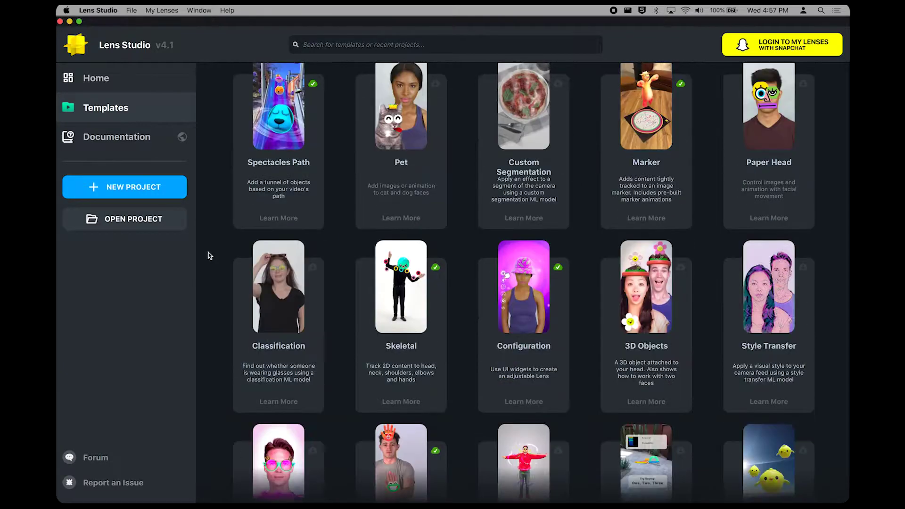
scroll(209, 256, down, 2)
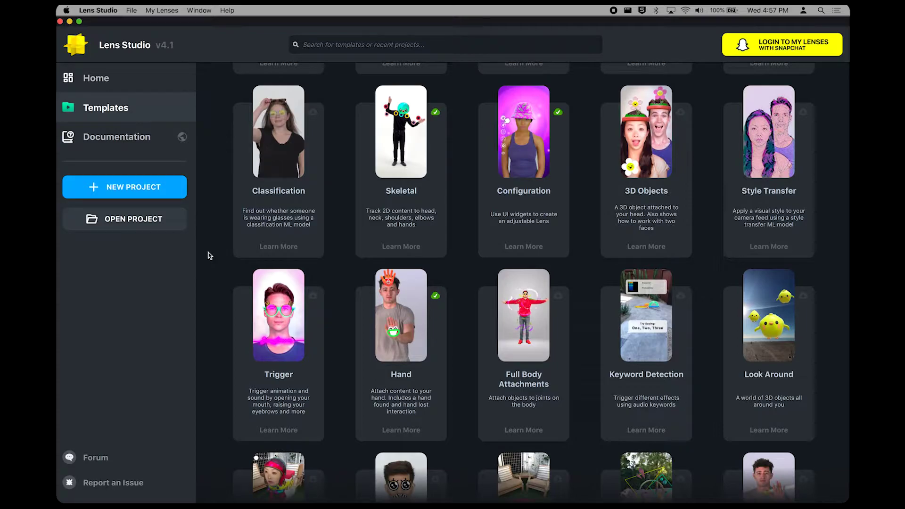
scroll(209, 255, down, 8)
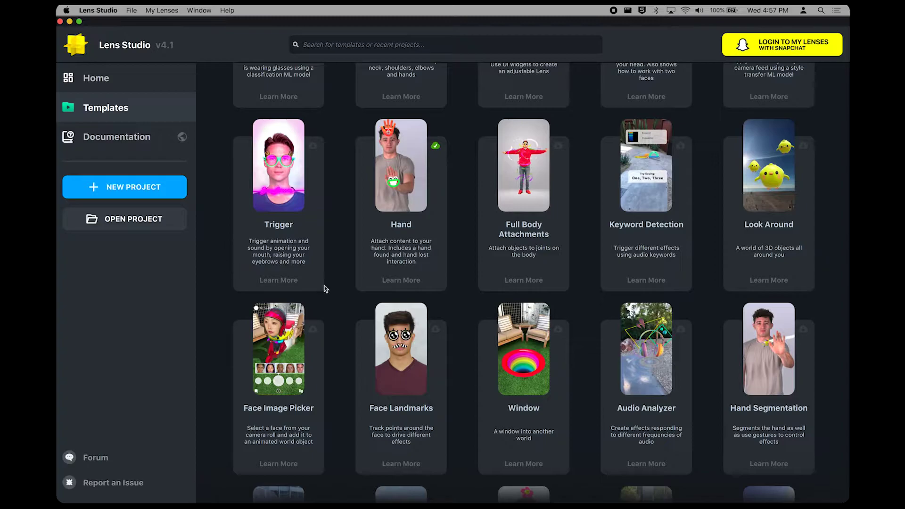
scroll(585, 266, down, 1)
scroll(581, 264, up, 18)
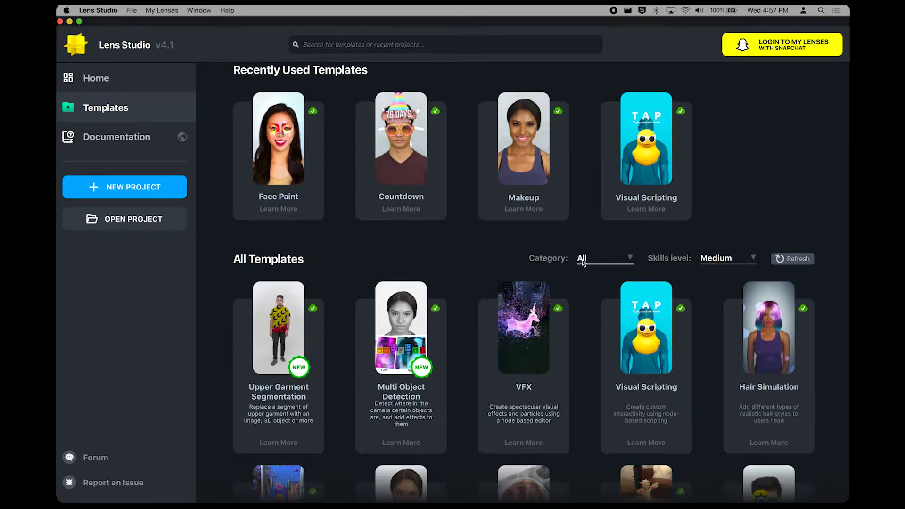
click(584, 262)
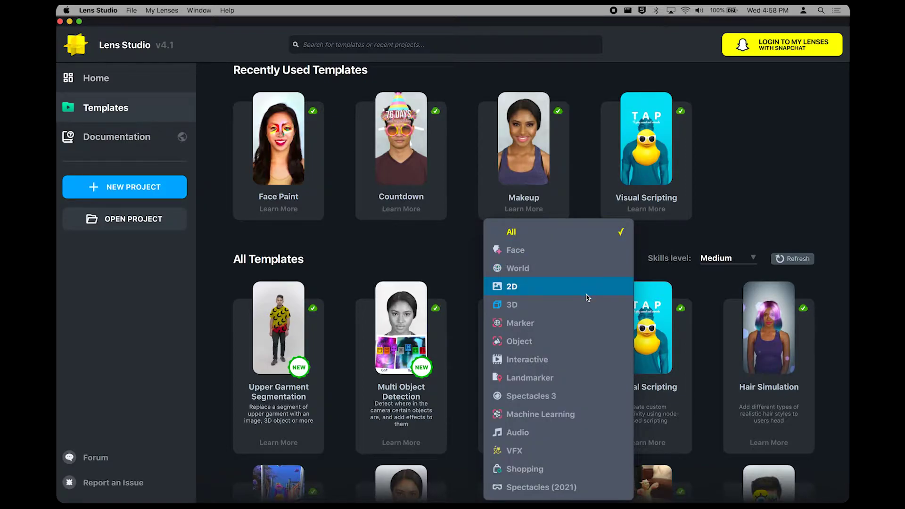
- Filter the template grid to the Face category and browse the results
click(574, 251)
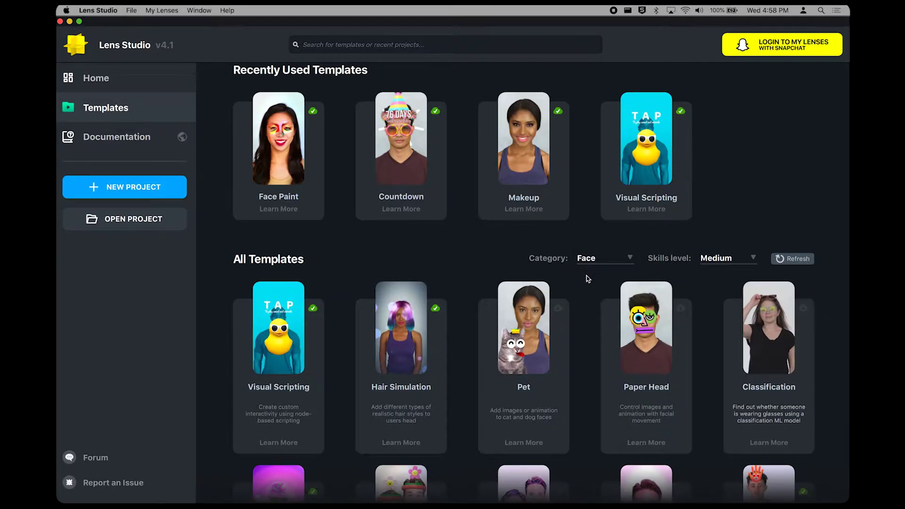
scroll(587, 278, down, 1)
scroll(588, 278, down, 1)
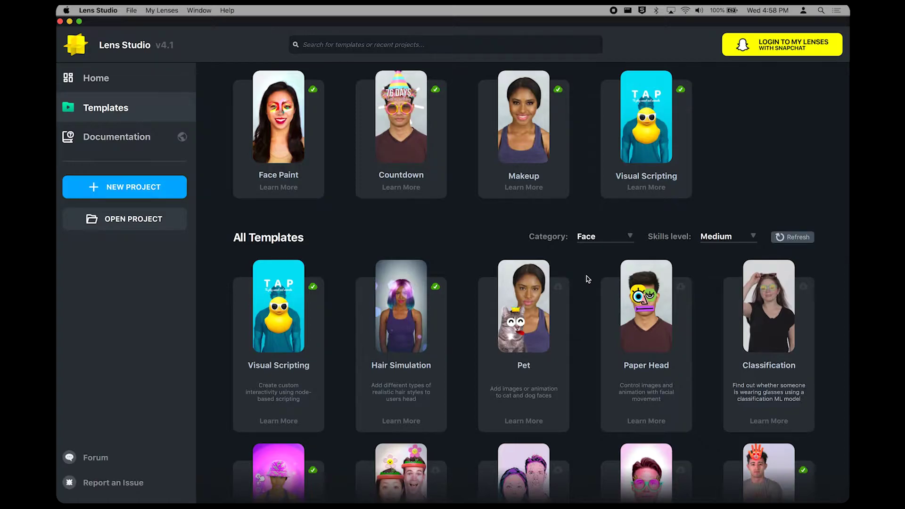
scroll(588, 279, down, 1)
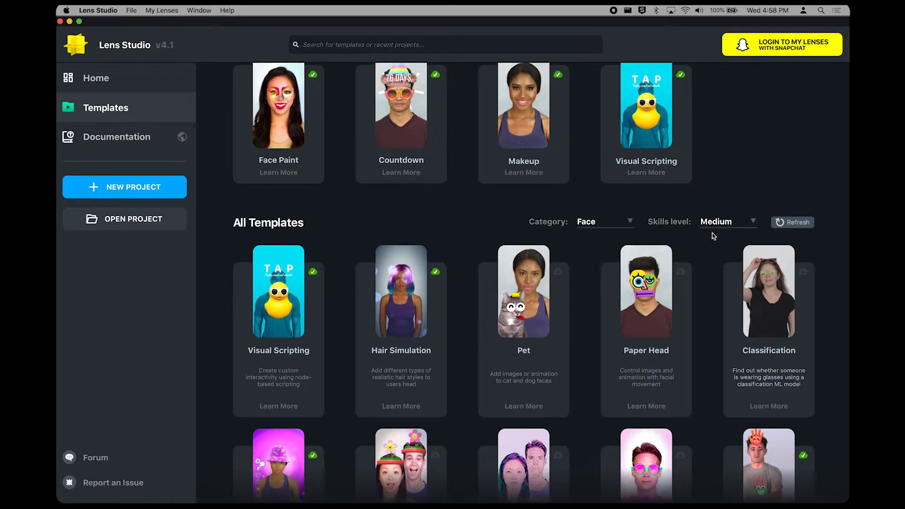
- Set the Skills level filter to All after briefly trying Beginner
click(728, 227)
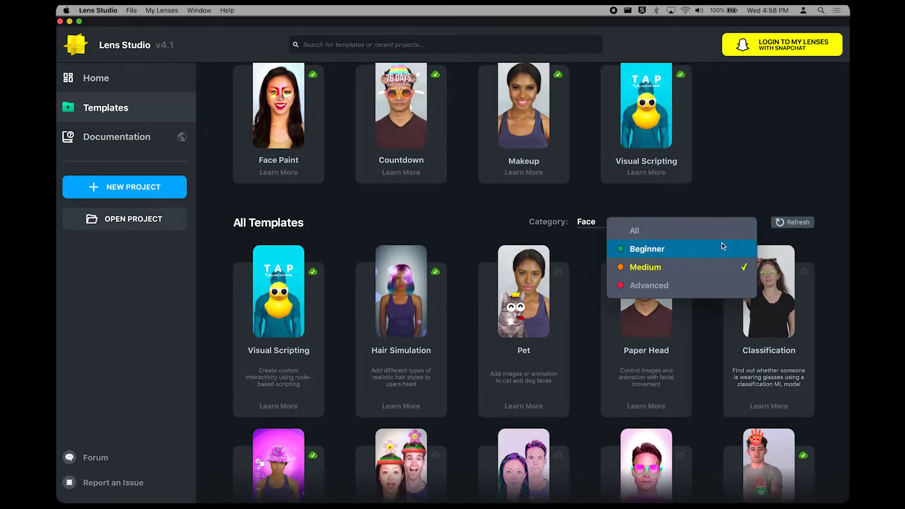
click(722, 247)
click(728, 225)
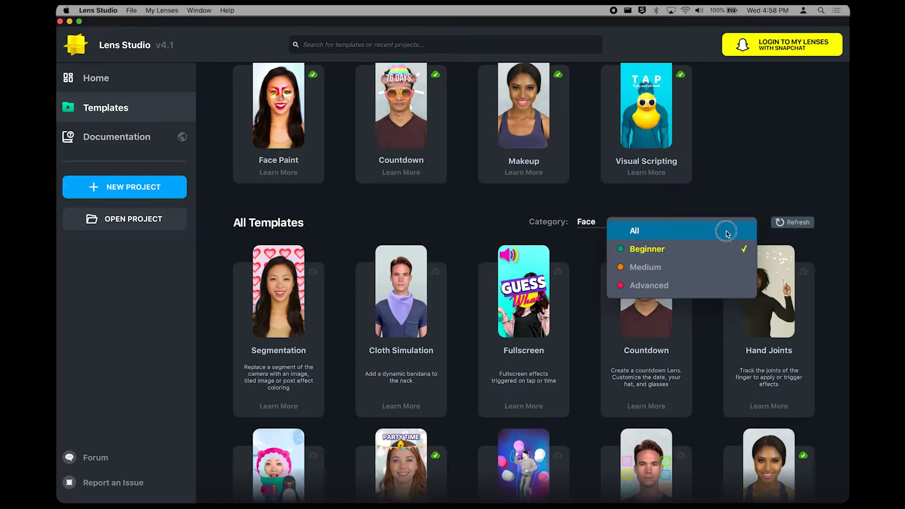
click(727, 231)
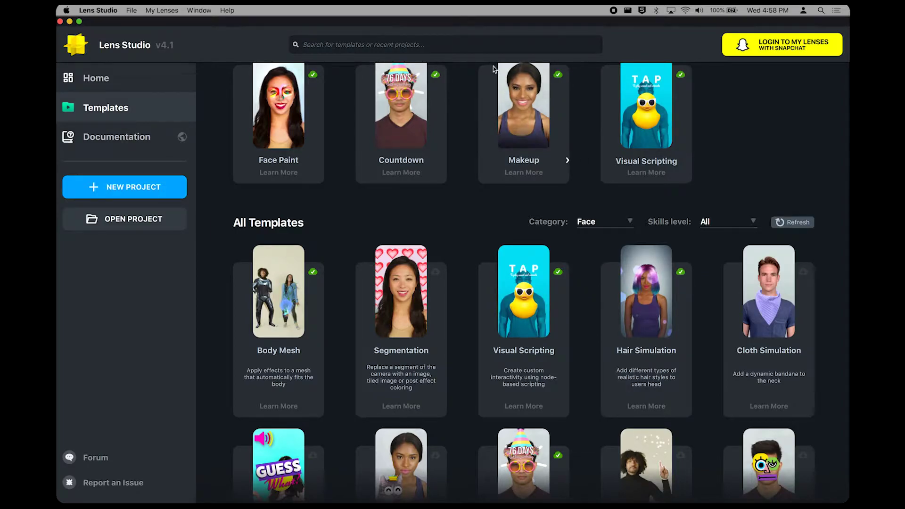
click(487, 50)
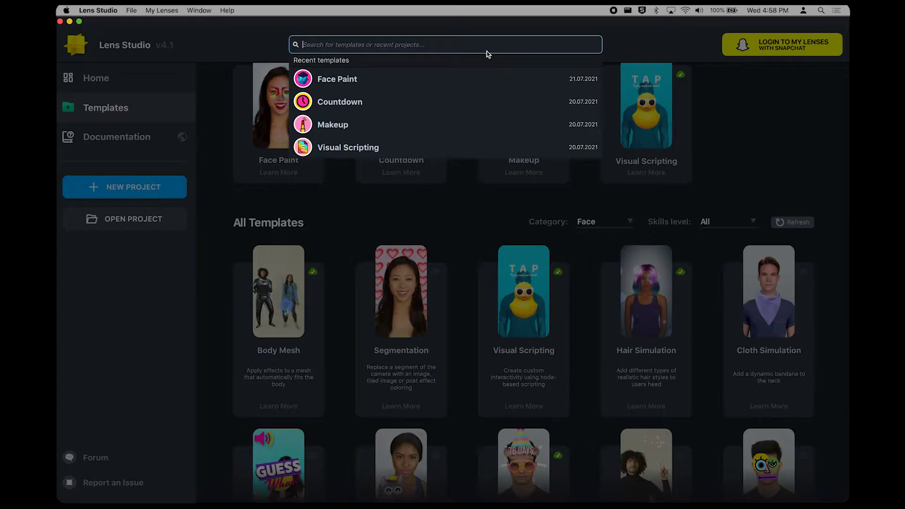
- Search templates for 'face' and create a new project from the Face Paint template
text(face)
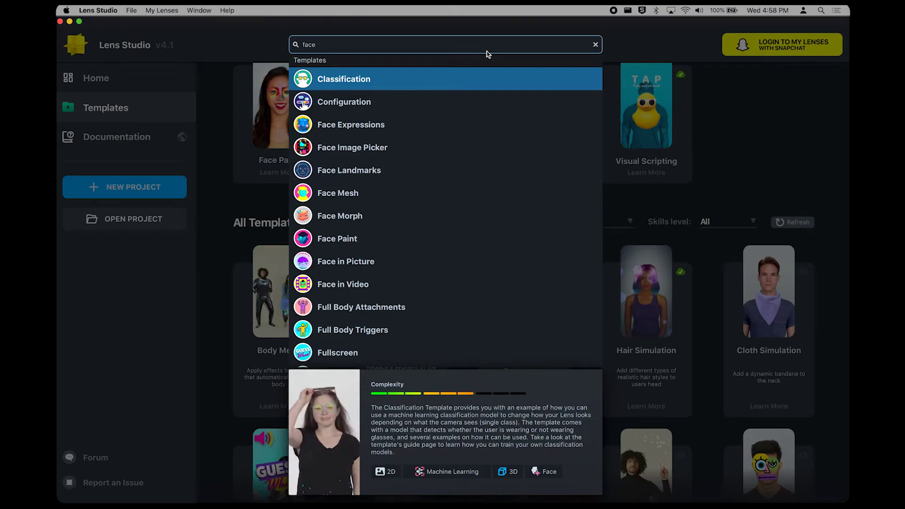
scroll(484, 99, down, 1)
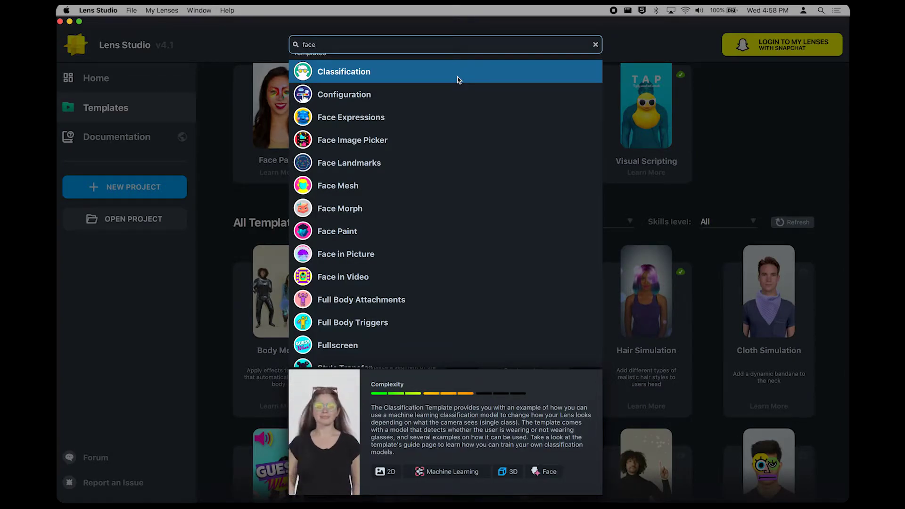
scroll(457, 80, up, 1)
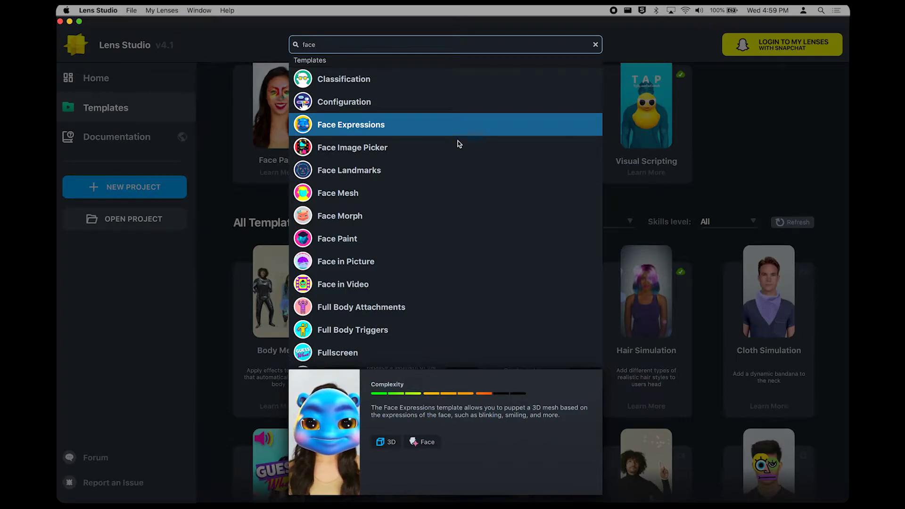
click(454, 237)
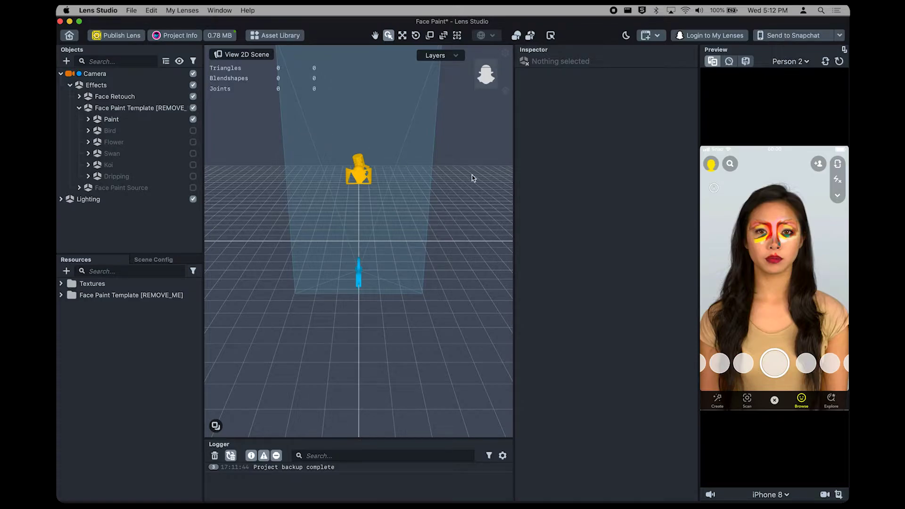
- Float the Inspector in its own window, then restore Window > Panels > Default Layout
drag(513, 182, 500, 196)
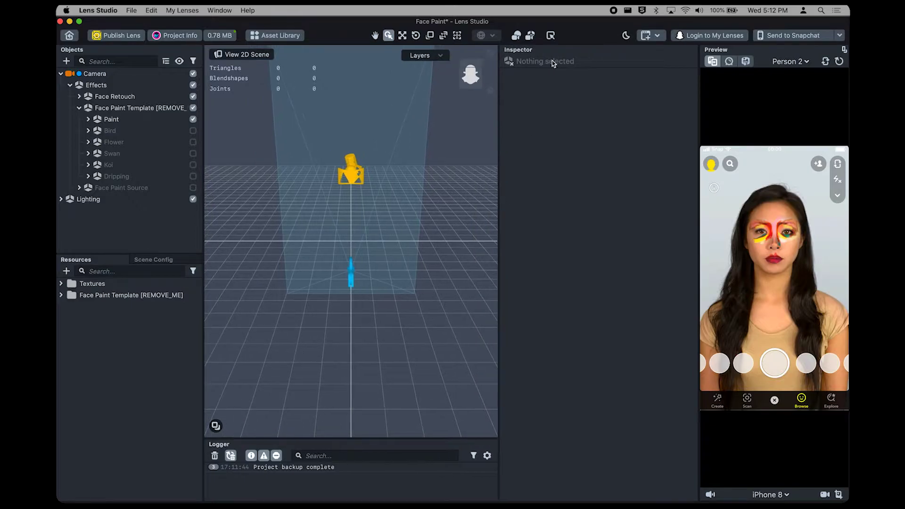
drag(513, 58, 367, 137)
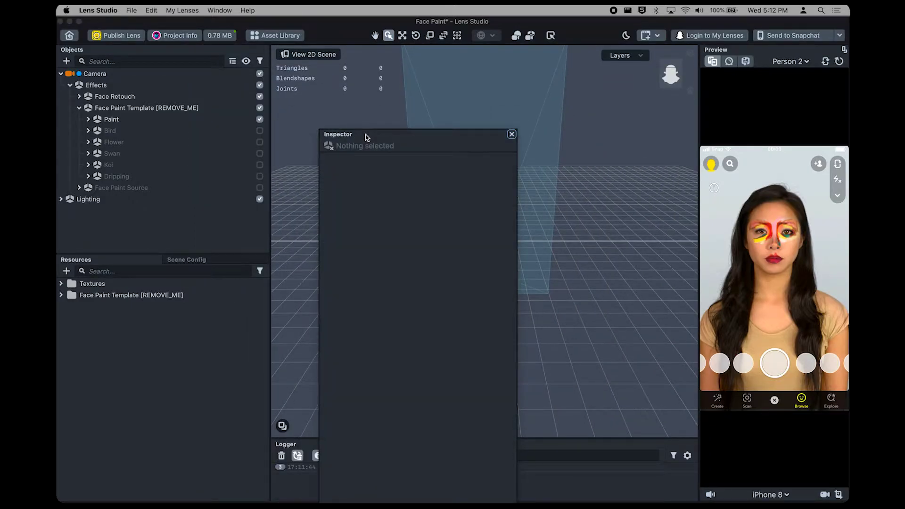
click(225, 10)
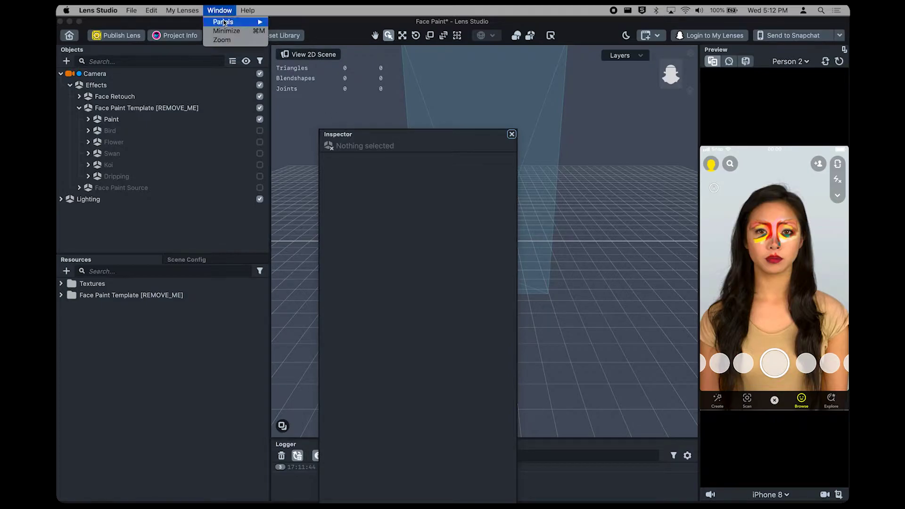
mouse_move(225, 22)
click(296, 131)
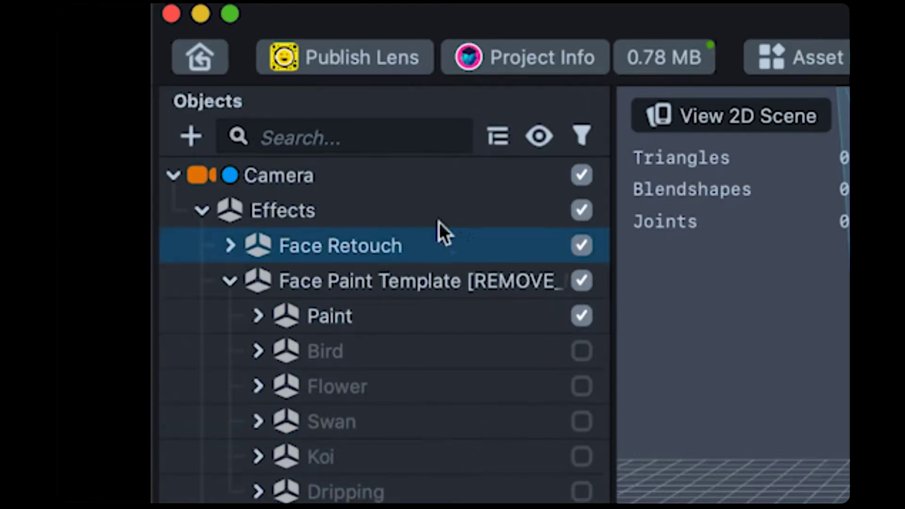
- Select Camera, Face Retouch, Face Paint Template, Bird and Lighting in turn, then deselect
click(288, 182)
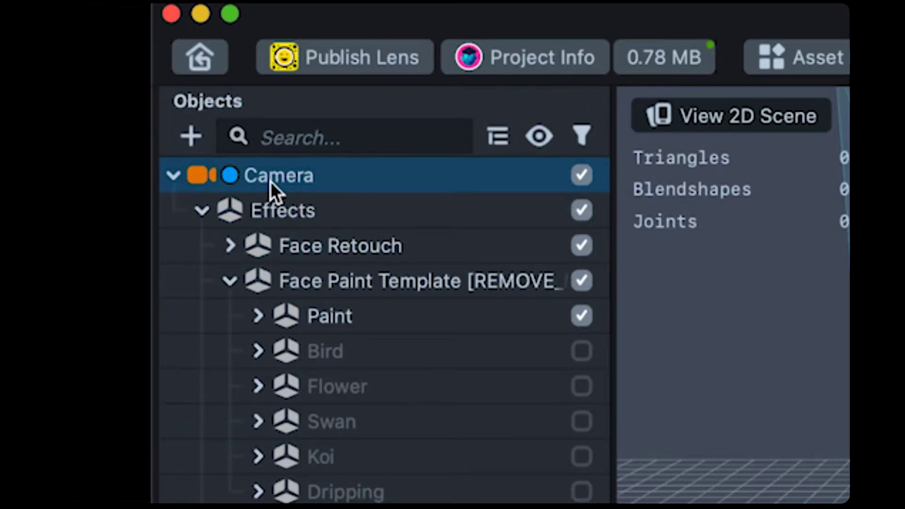
click(322, 242)
click(318, 282)
click(330, 353)
click(220, 385)
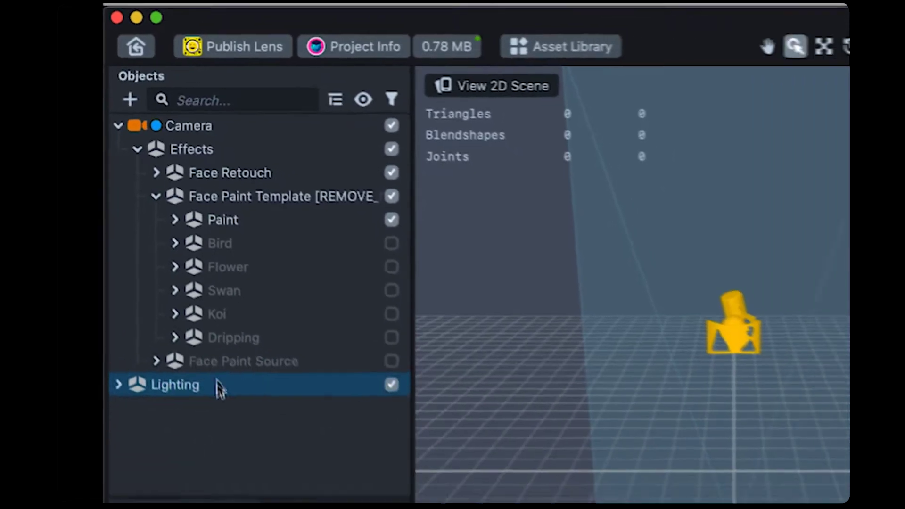
click(219, 410)
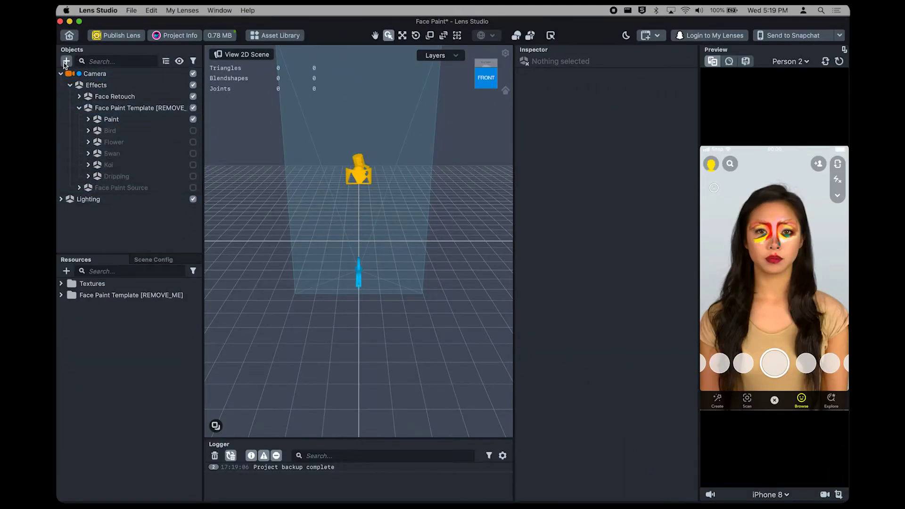
- Browse the add-object menu's Mesh and Face tabs and a 'face' search, then add a Box mesh
click(66, 62)
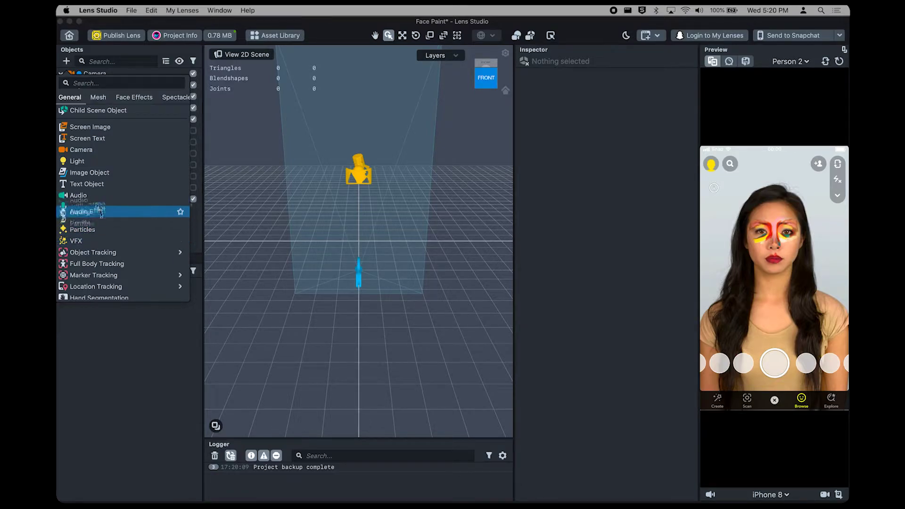
click(99, 98)
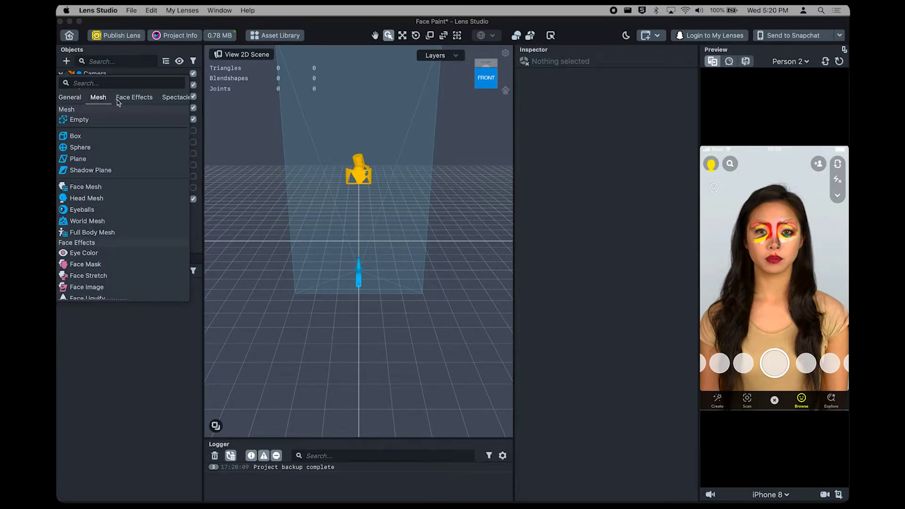
click(122, 99)
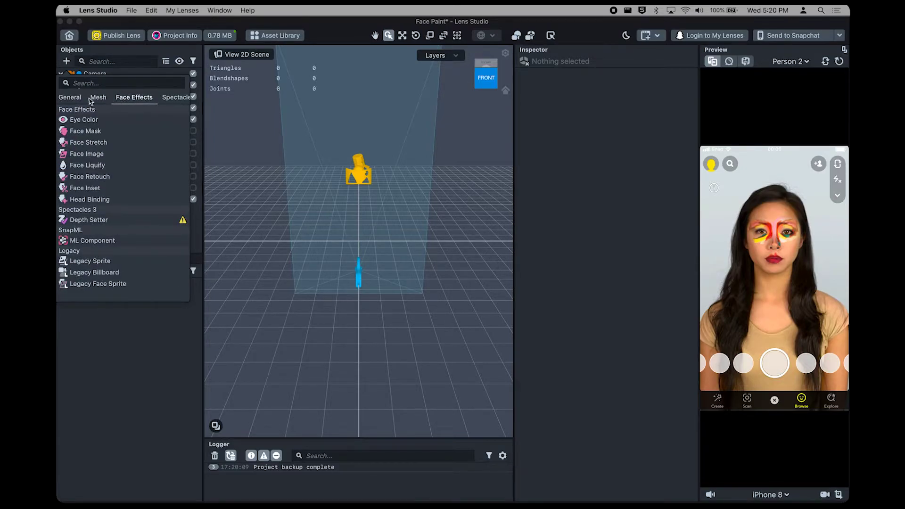
click(70, 97)
click(91, 83)
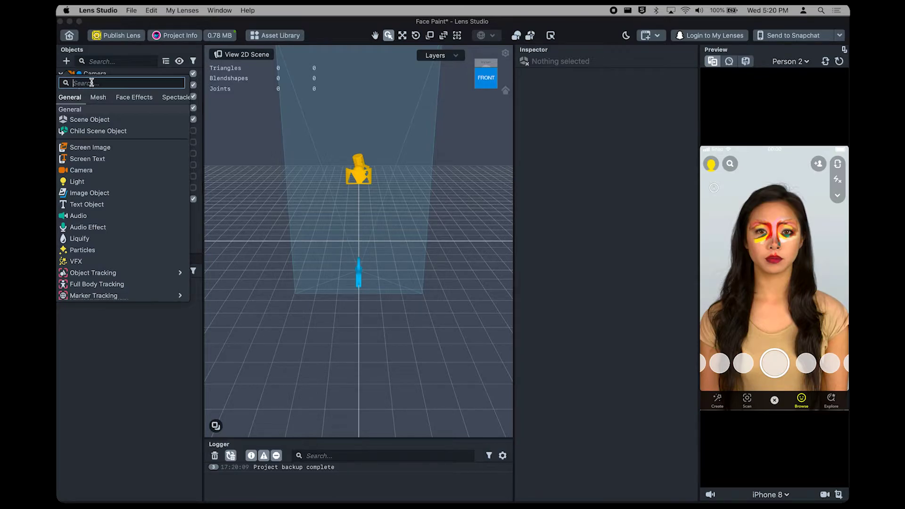
text(face)
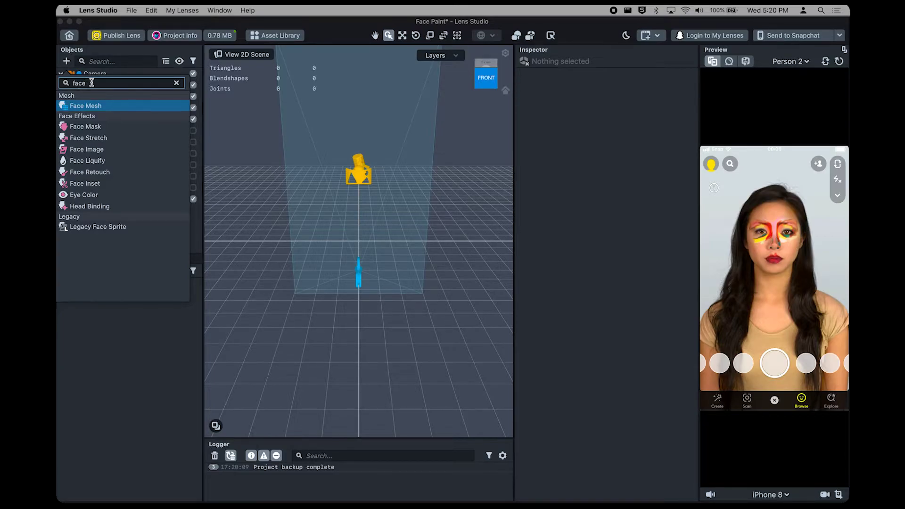
key(super+a)
key(BackSpace)
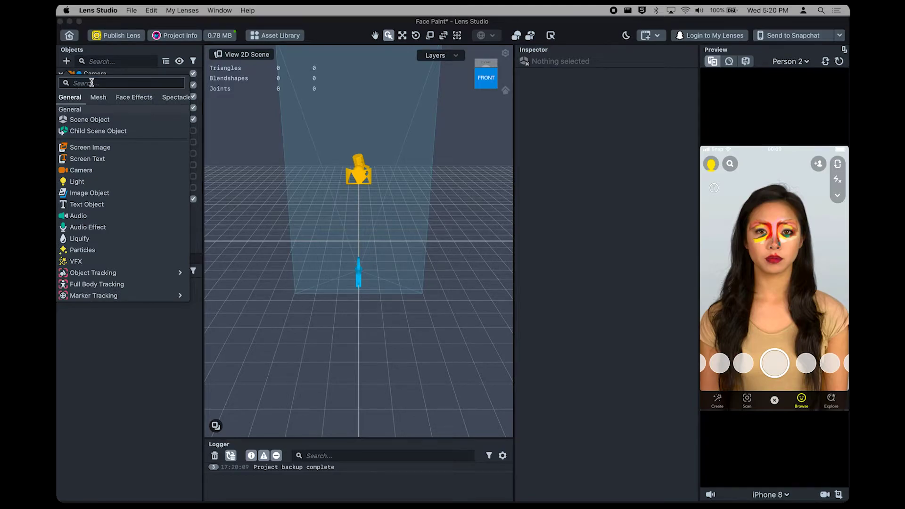
click(97, 97)
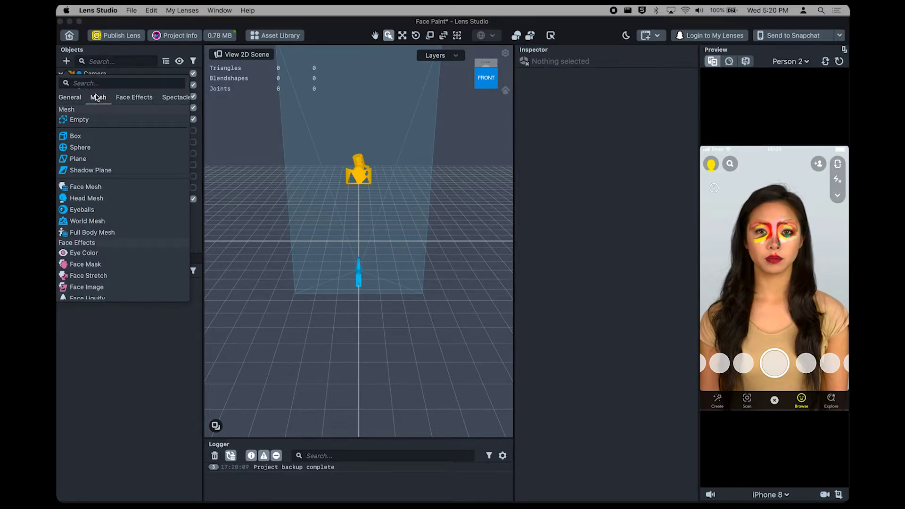
click(92, 135)
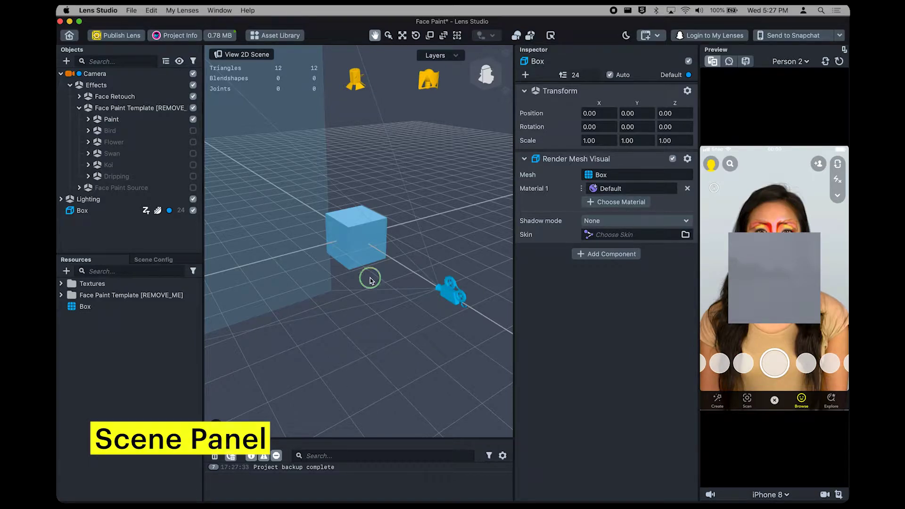
- Orbit and zoom the Scene view around the new box, then select the Box
mouse_move(369, 277)
alt+mouse_down()
mouse_move(346, 270)
mouse_move(343, 278)
mouse_move(361, 290)
mouse_move(390, 275)
mouse_move(383, 258)
mouse_move(359, 261)
mouse_move(363, 287)
mouse_move(303, 263)
mouse_move(339, 278)
mouse_move(356, 274)
alt+mouse_up()
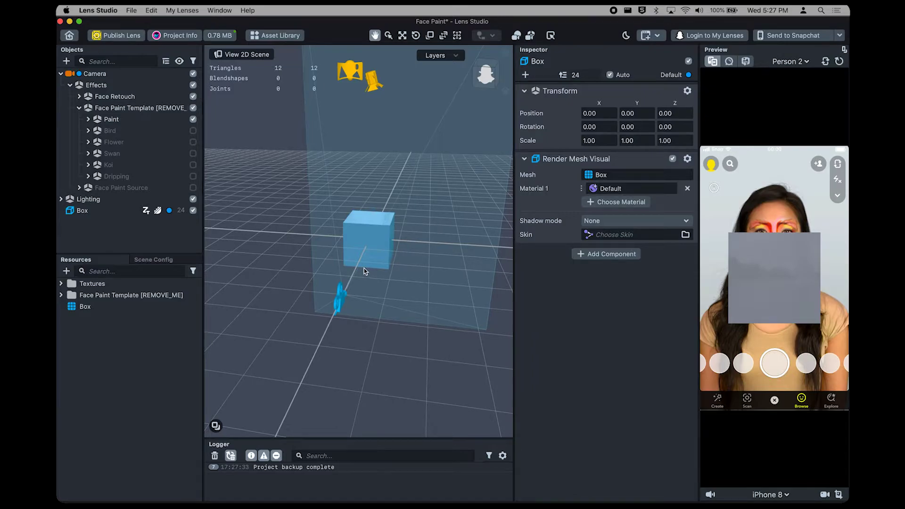
scroll(364, 268, up, 5)
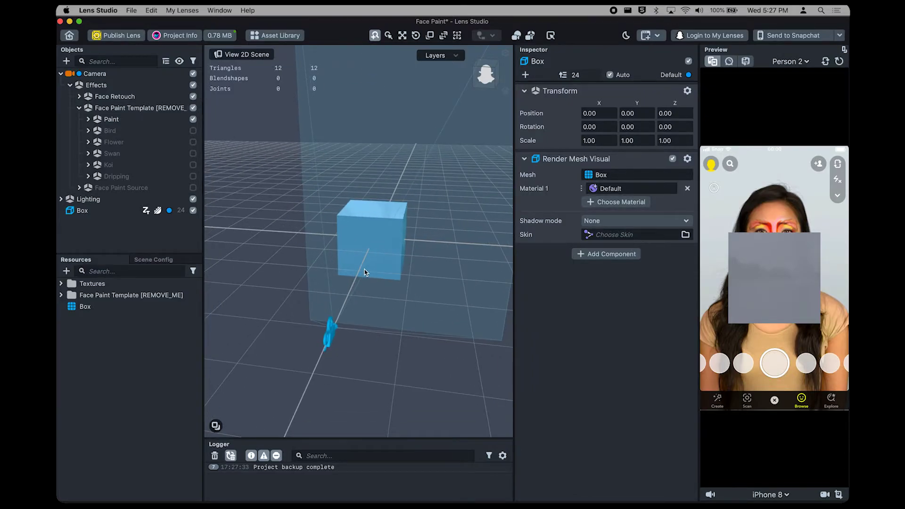
scroll(364, 269, down, 4)
scroll(364, 268, up, 4)
scroll(363, 269, down, 1)
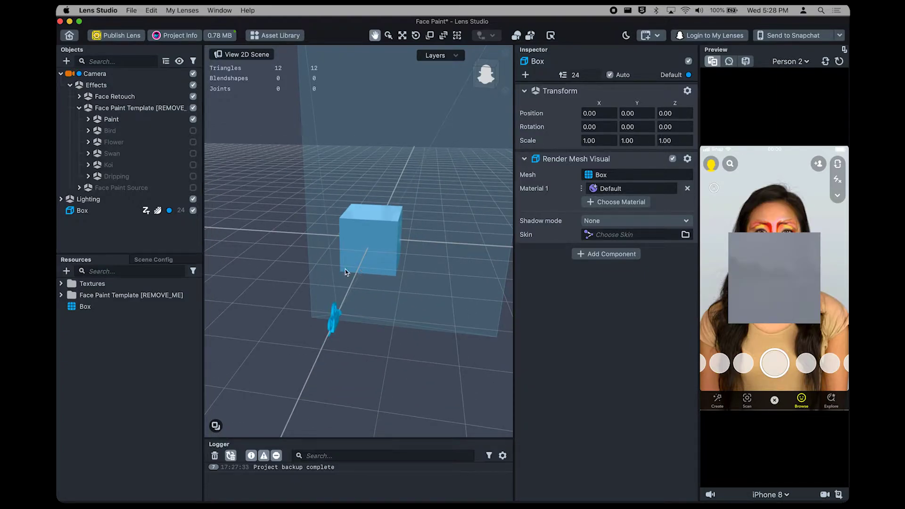
alt+drag(345, 270, 390, 268)
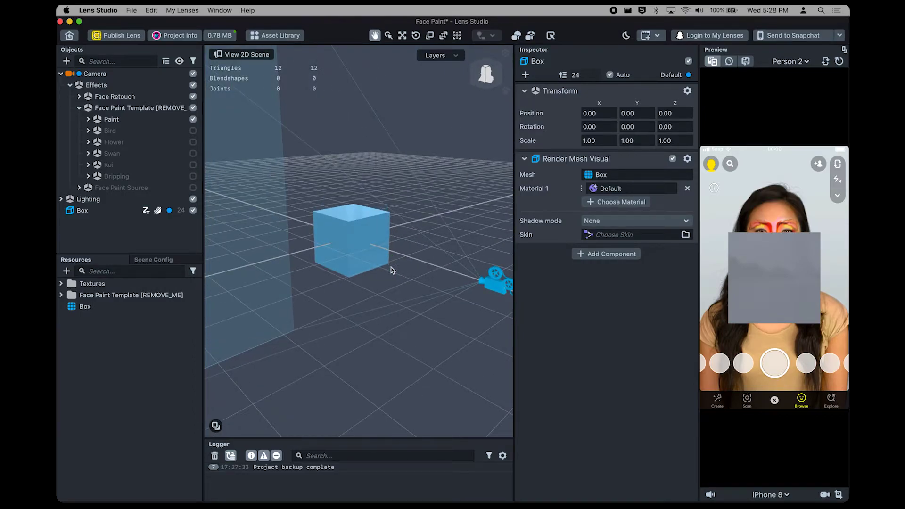
click(372, 271)
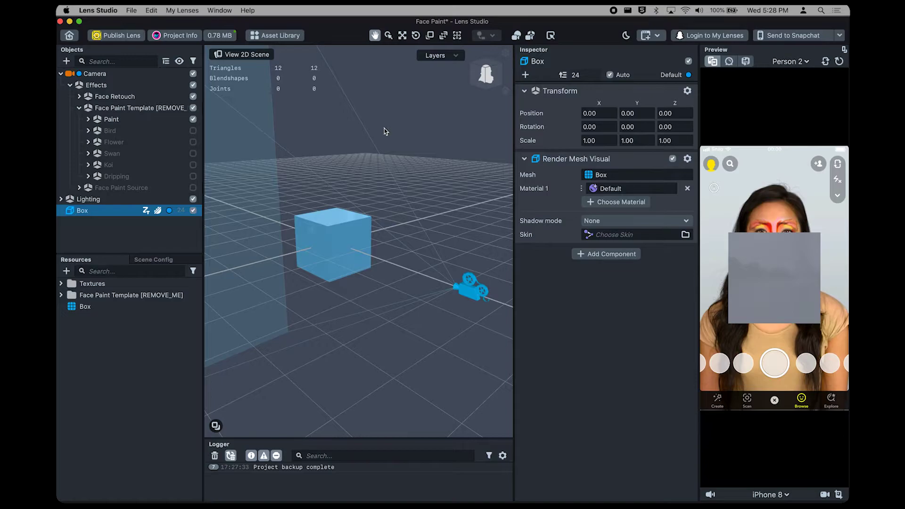
click(387, 37)
- Nudge the Box along X and tilt it about 11.6° on X, then switch to scaling
click(400, 36)
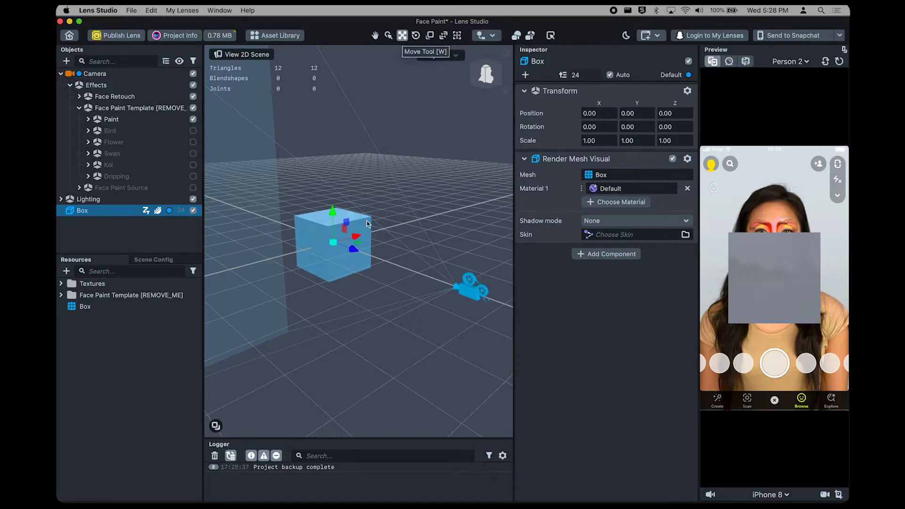
mouse_move(354, 237)
mouse_down()
mouse_move(390, 221)
mouse_move(288, 247)
mouse_move(360, 232)
mouse_up()
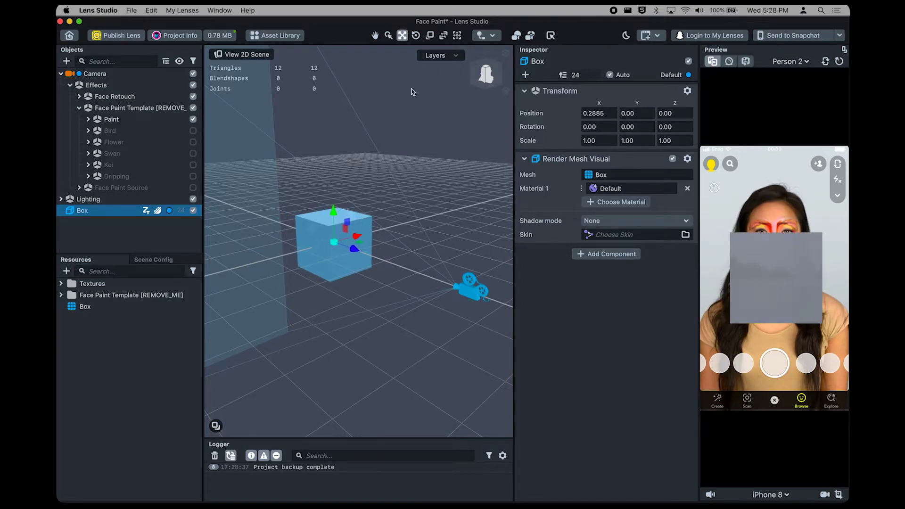
click(416, 35)
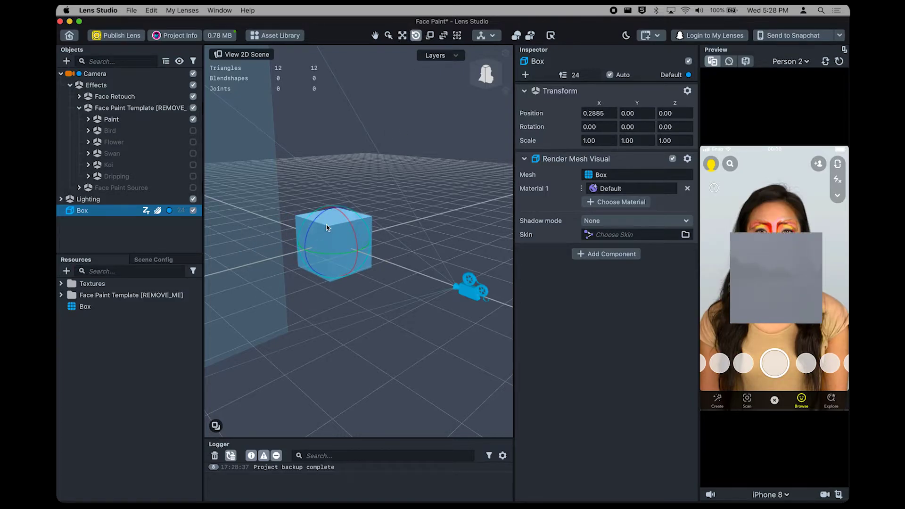
mouse_move(346, 222)
mouse_down()
mouse_move(340, 213)
mouse_move(347, 230)
mouse_up()
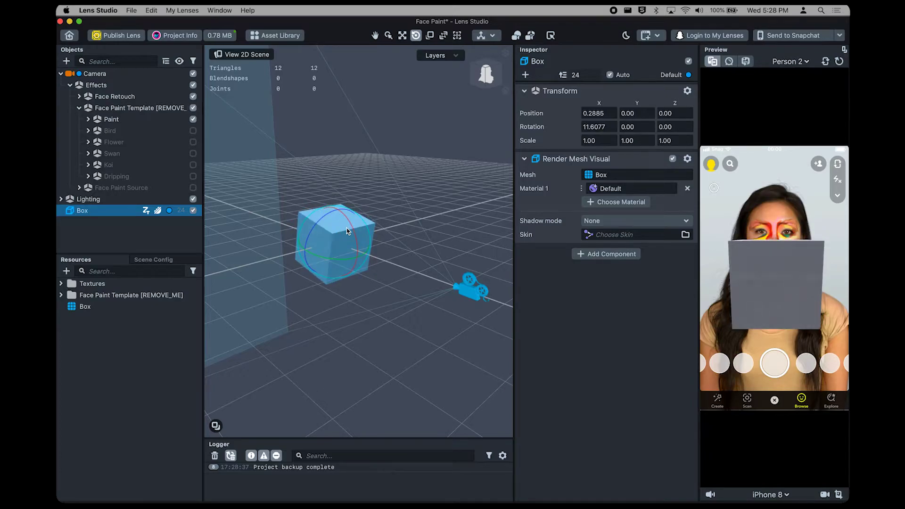
click(403, 38)
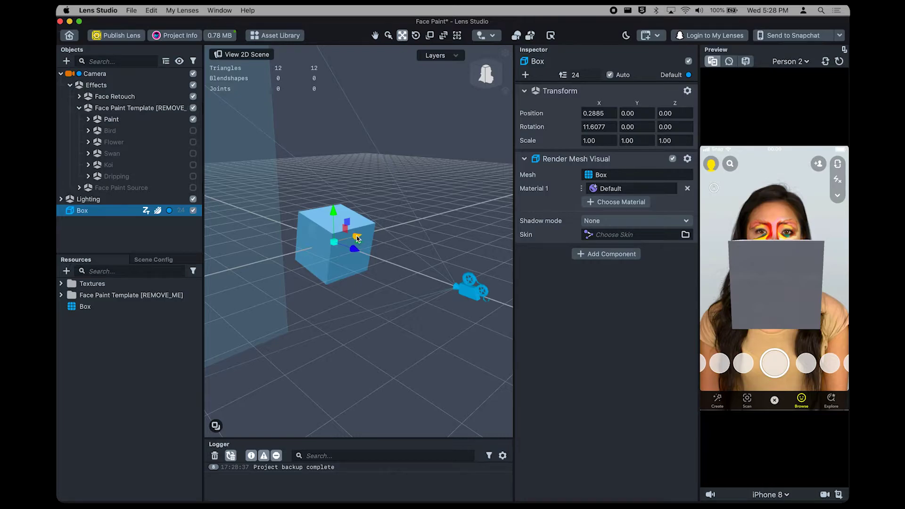
mouse_move(357, 239)
mouse_down()
mouse_move(340, 245)
mouse_move(369, 234)
mouse_up()
key(e)
key(r)
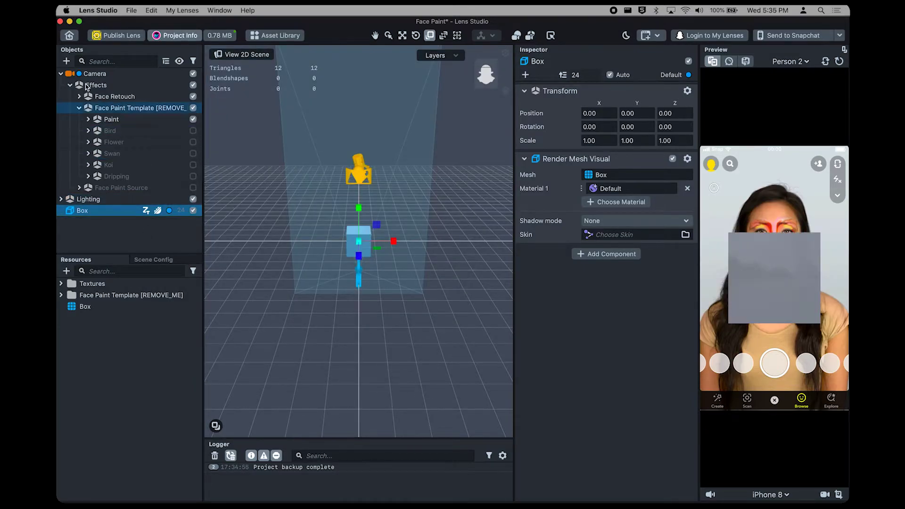
- Search the add-object list for 'fac' and add a Face Stretch effect
click(67, 61)
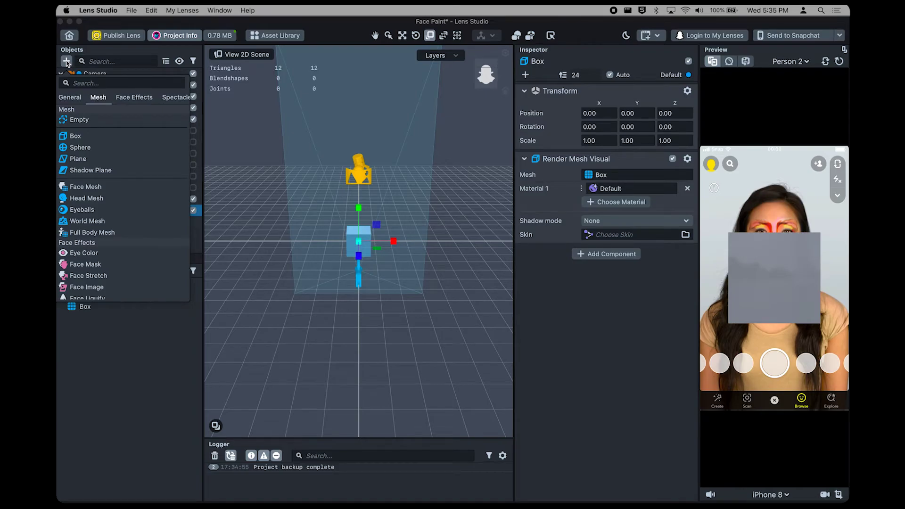
text(face)
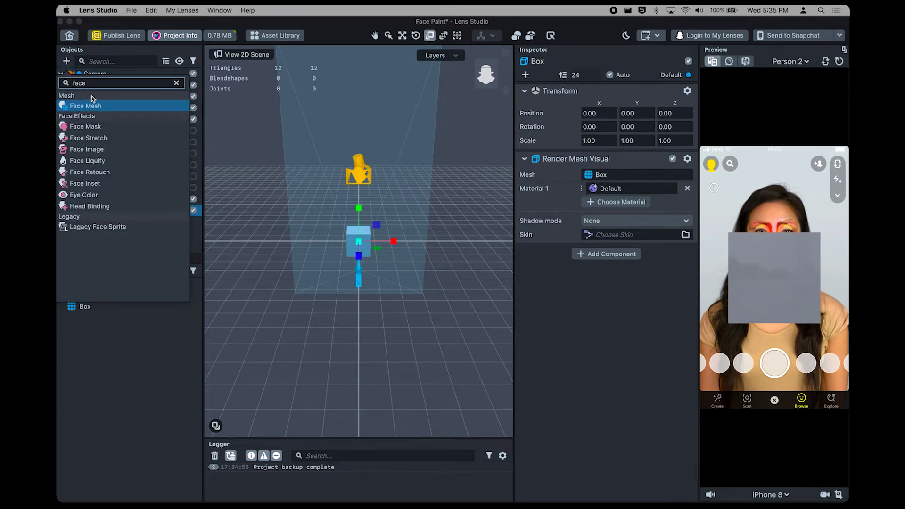
click(88, 137)
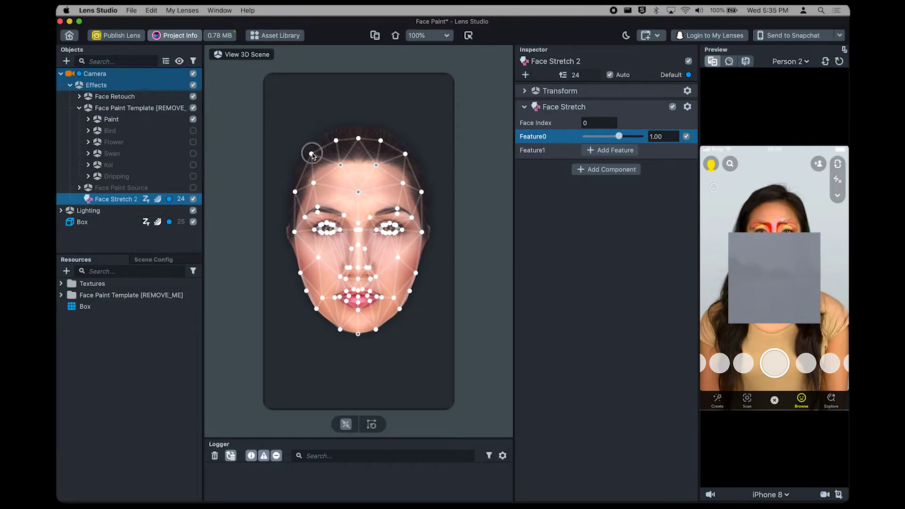
- Pull the forehead landmarks inward and raise the chin in Face Stretch, with the Box hidden
drag(312, 154, 358, 156)
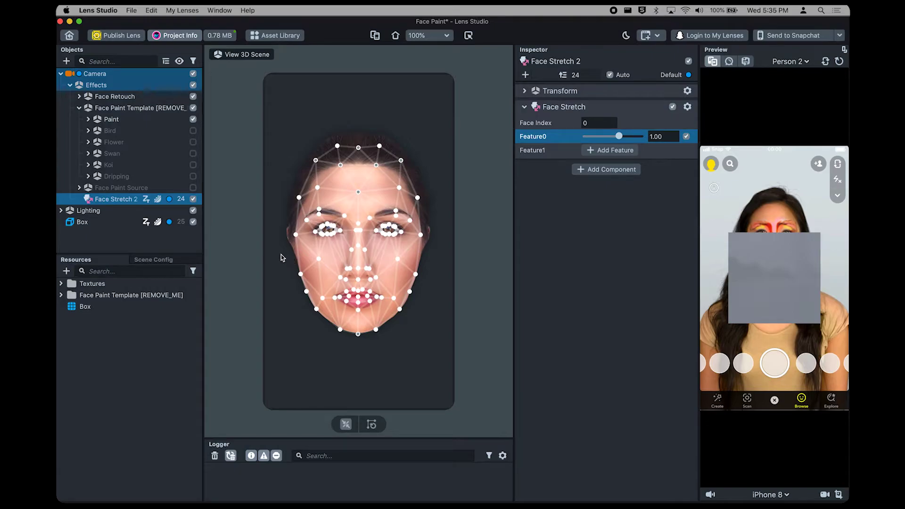
click(193, 224)
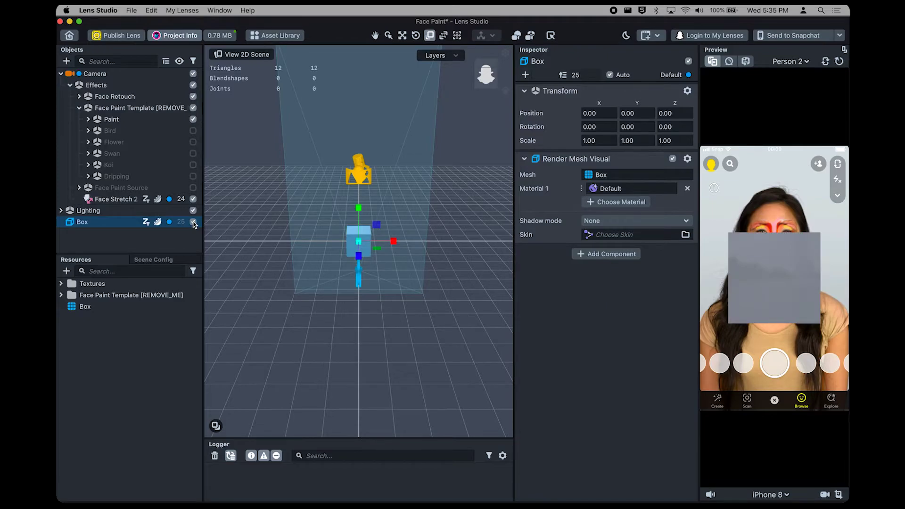
click(193, 223)
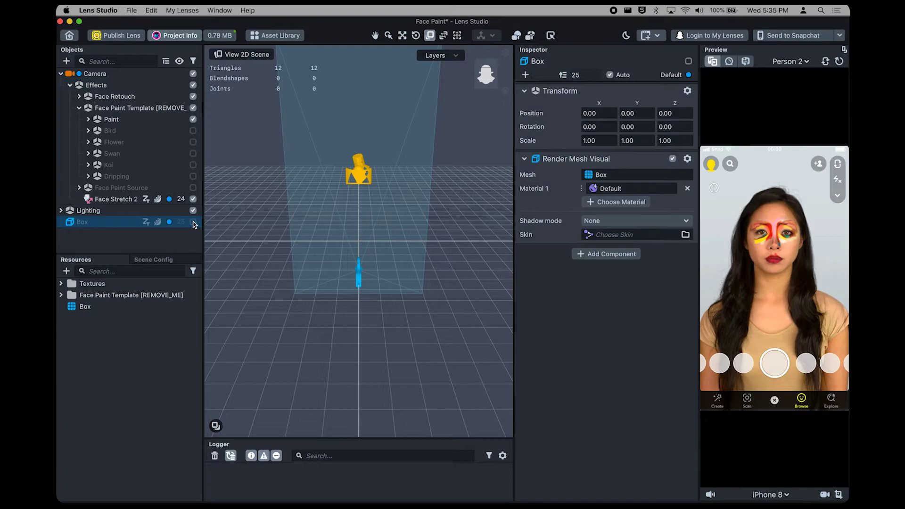
click(131, 198)
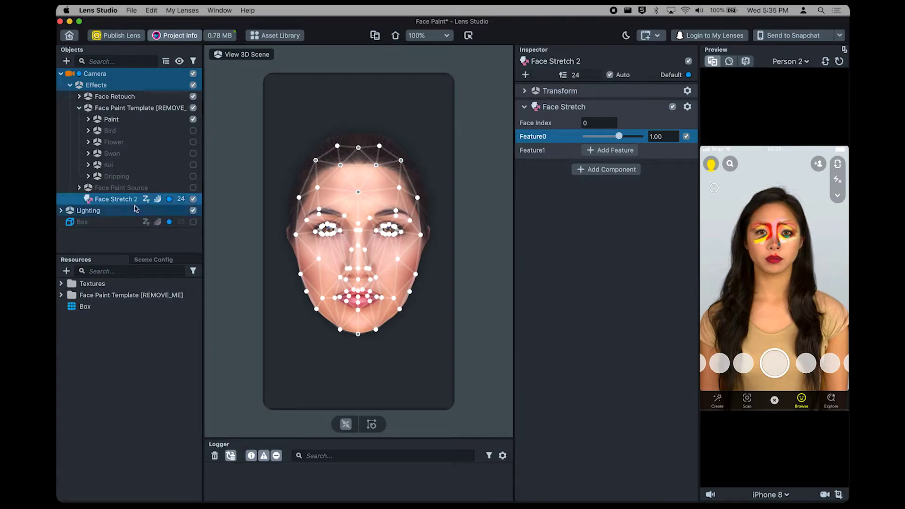
drag(336, 146, 332, 151)
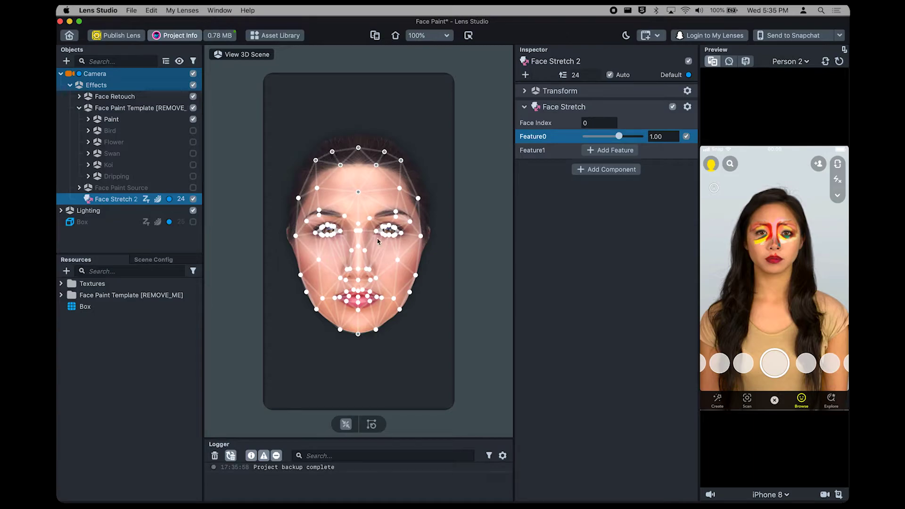
drag(375, 329, 377, 322)
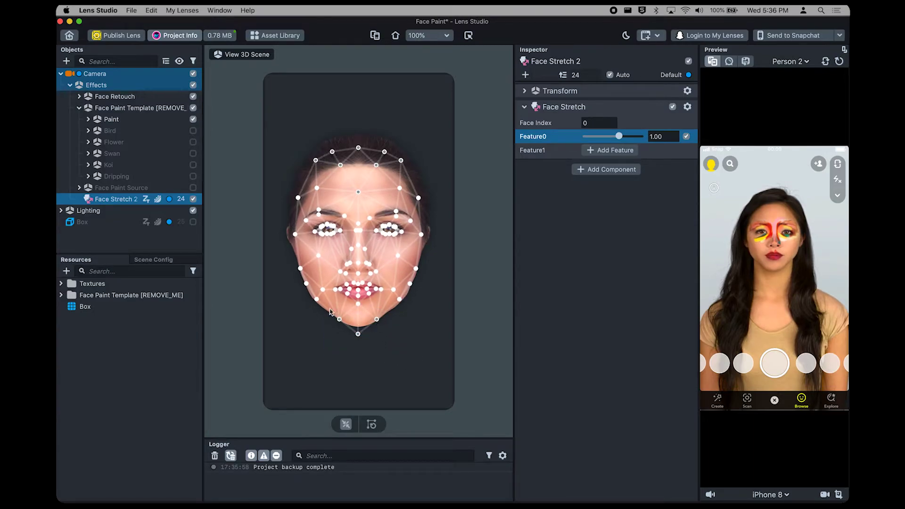
- Show the Box again and slide it slightly left to X -0.0944
click(134, 228)
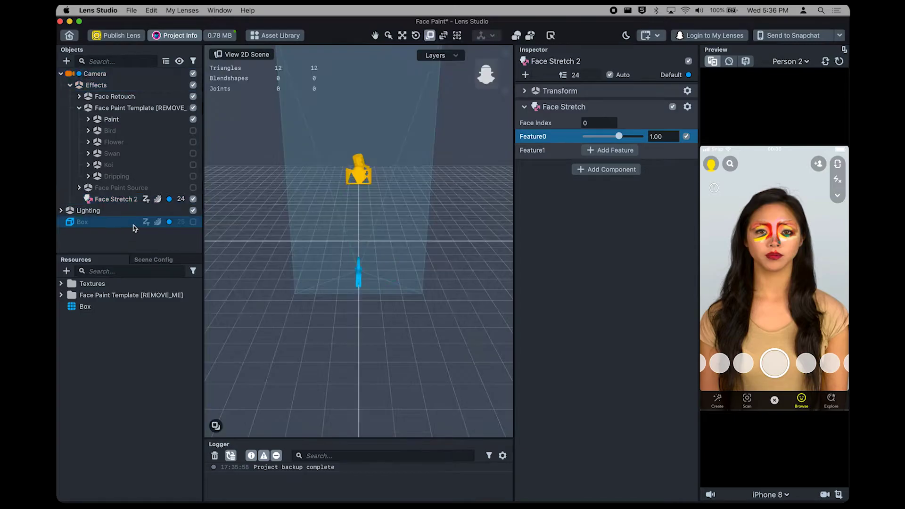
click(192, 221)
mouse_move(389, 241)
mouse_down()
mouse_move(361, 242)
mouse_move(409, 249)
mouse_move(378, 248)
mouse_move(389, 253)
mouse_up()
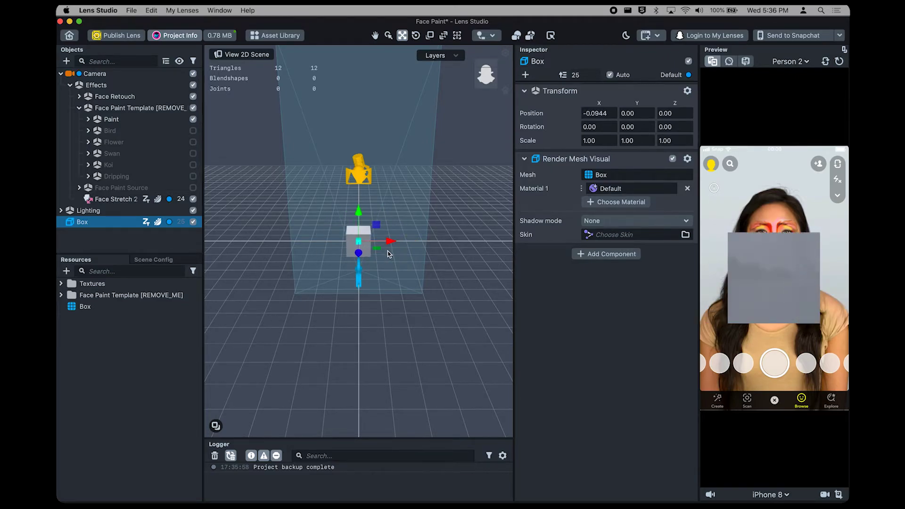
right_click(115, 225)
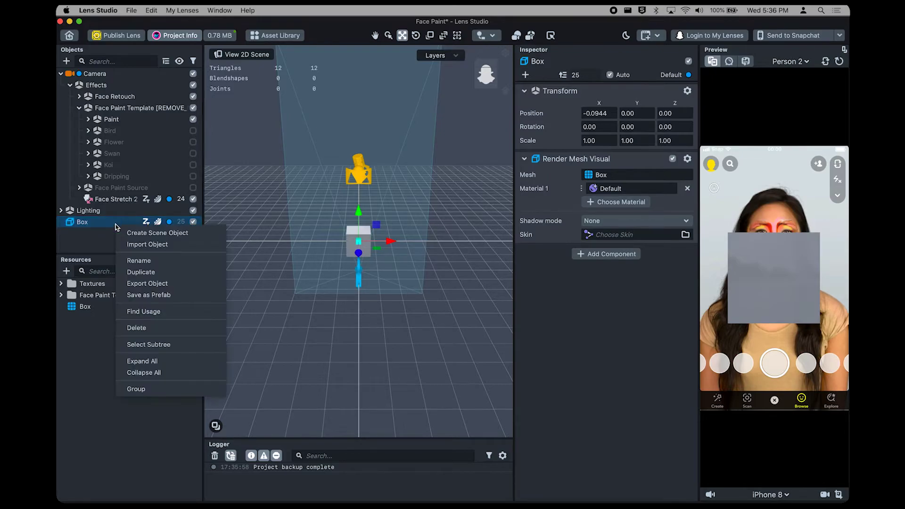
- Delete the Box object via its Objects panel context menu
click(134, 327)
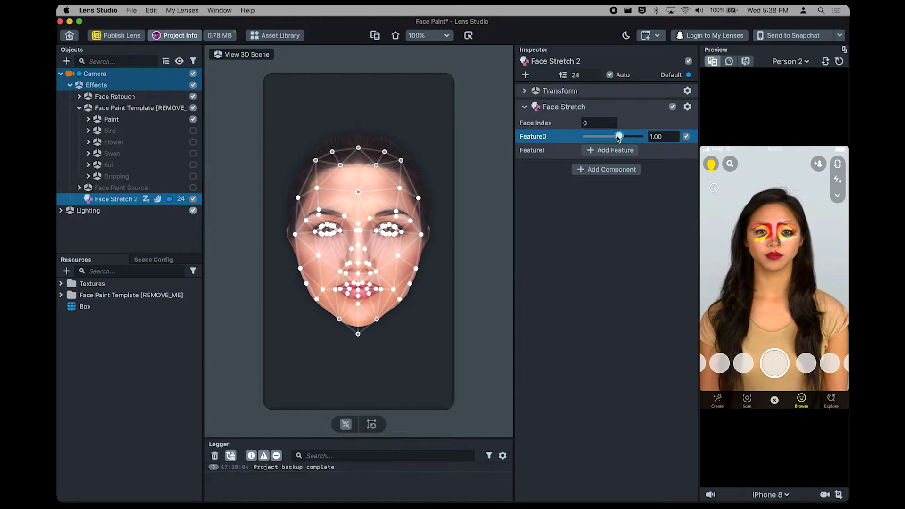
drag(618, 136, 640, 139)
drag(630, 137, 618, 138)
- Browse the Add Component list for Face Stretch 2 and search it for 'face'
click(609, 171)
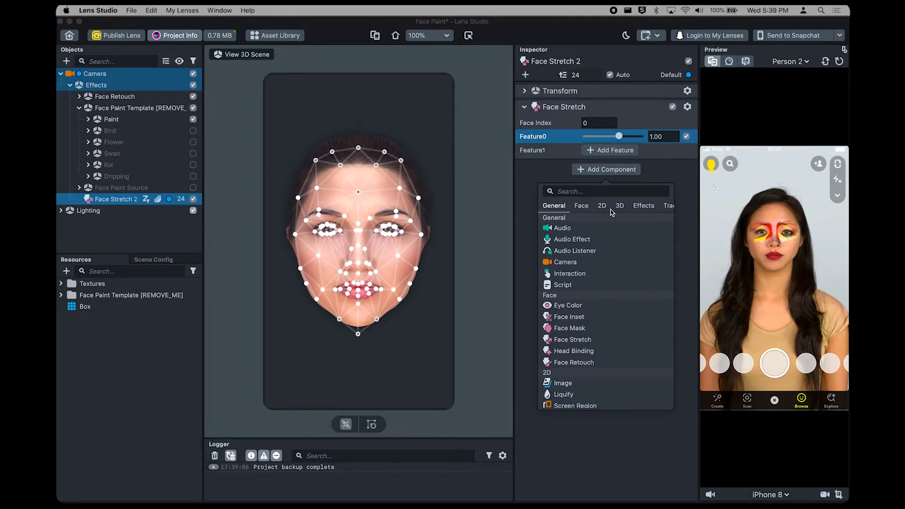
scroll(612, 229, down, 1)
scroll(611, 252, down, 5)
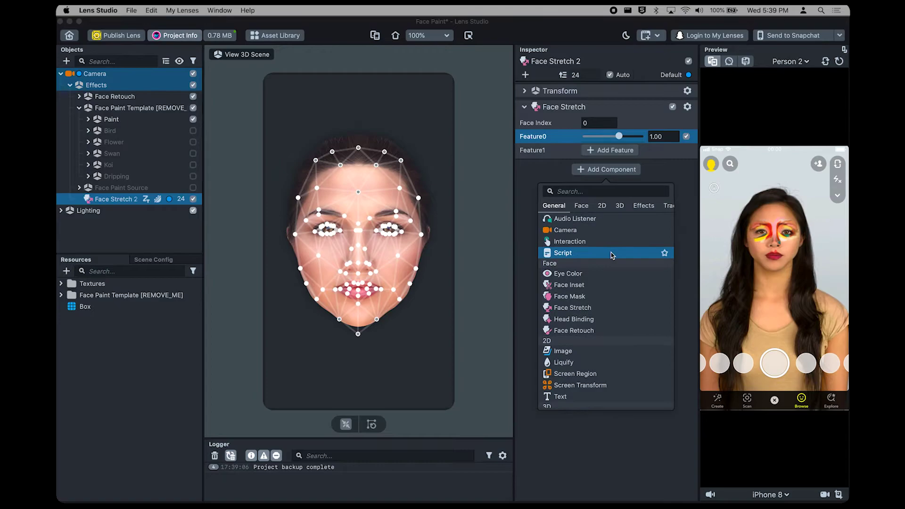
scroll(611, 255, down, 5)
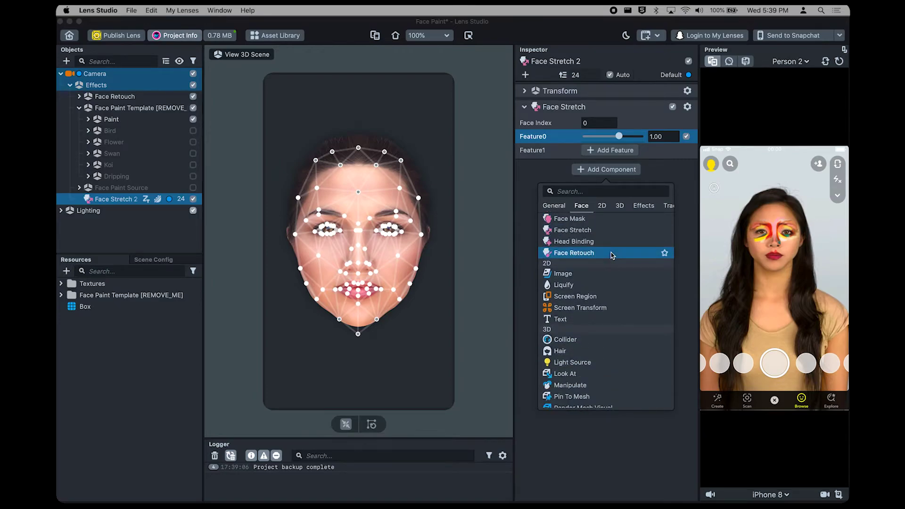
scroll(611, 252, down, 6)
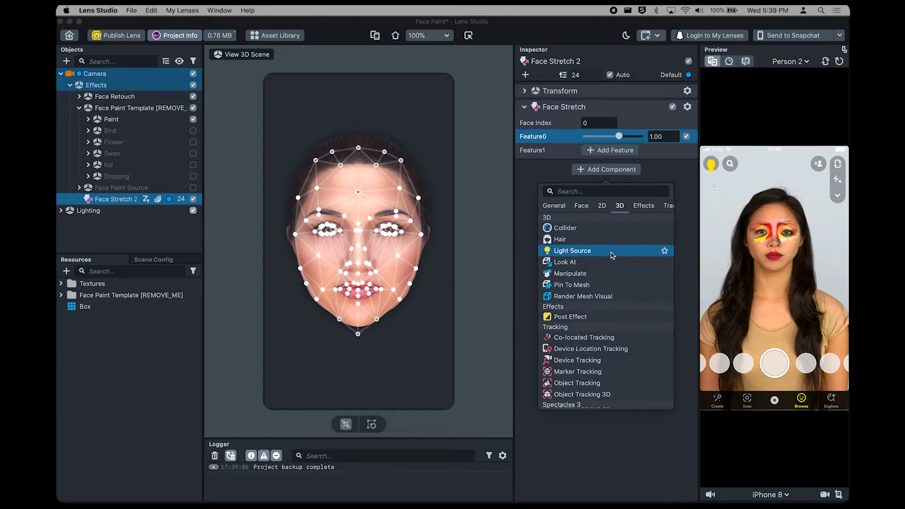
scroll(611, 253, up, 10)
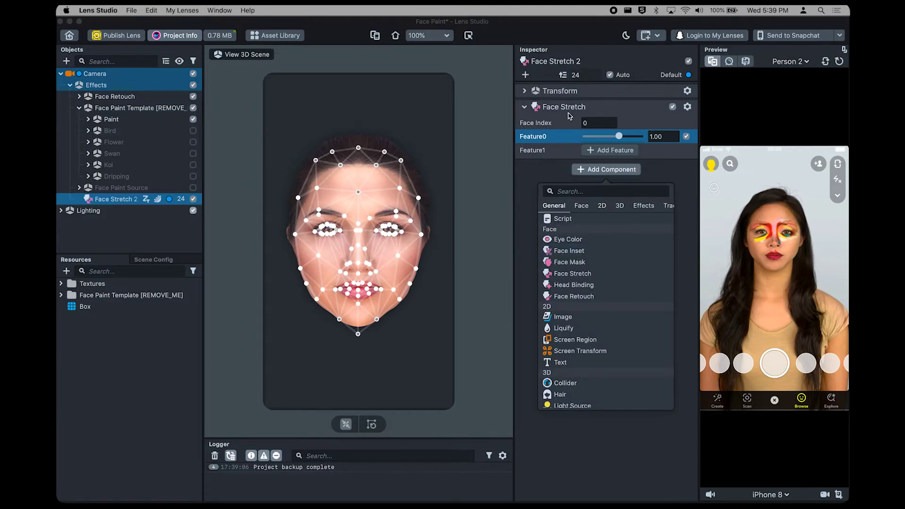
click(576, 190)
text(face)
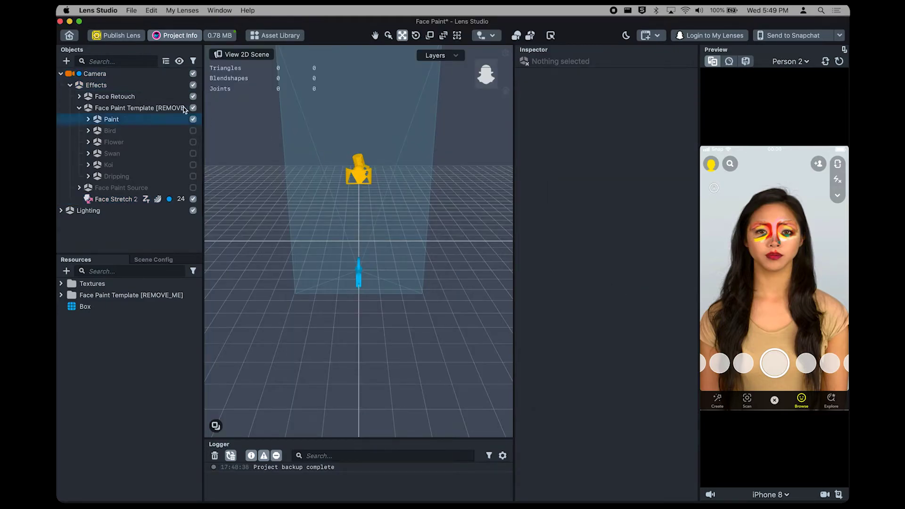
- Create an empty Scene Object 14 and nest it under Effects below Face Stretch 2
click(66, 60)
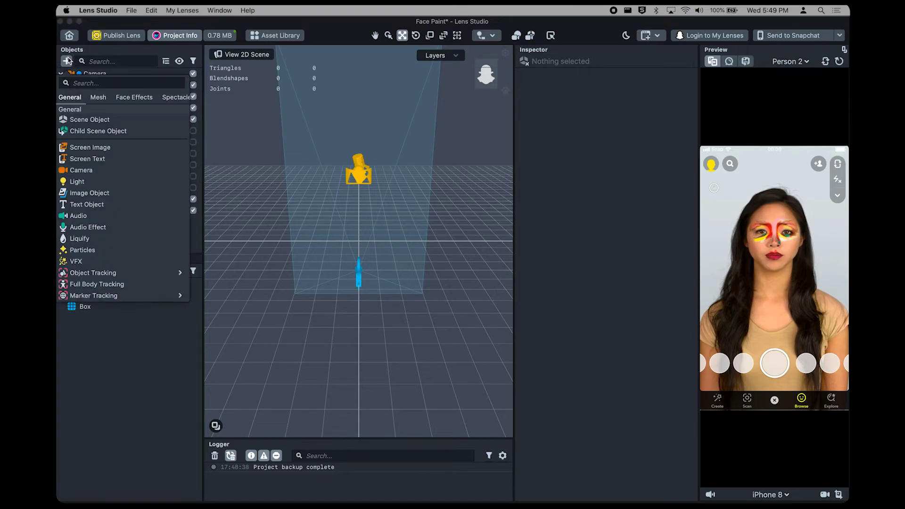
click(97, 119)
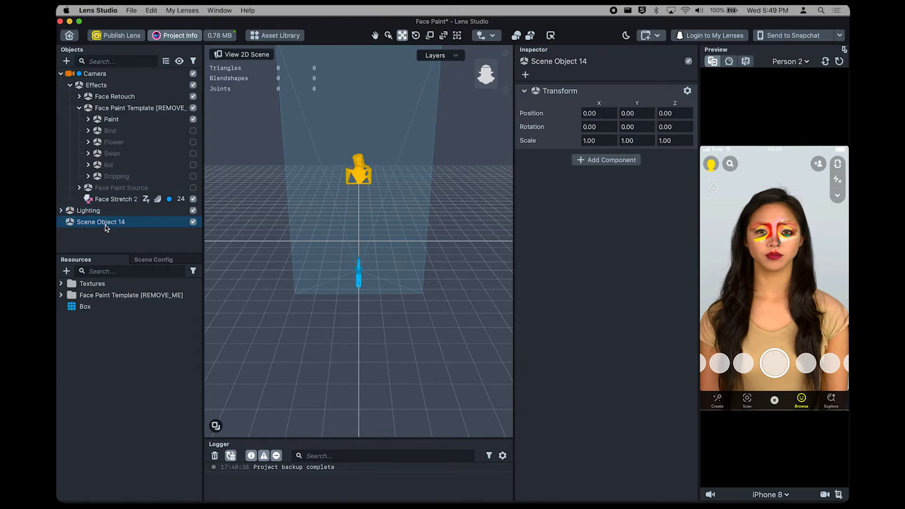
mouse_move(106, 227)
mouse_down()
mouse_move(122, 230)
mouse_move(151, 204)
mouse_move(118, 92)
mouse_move(115, 224)
mouse_move(119, 88)
mouse_up()
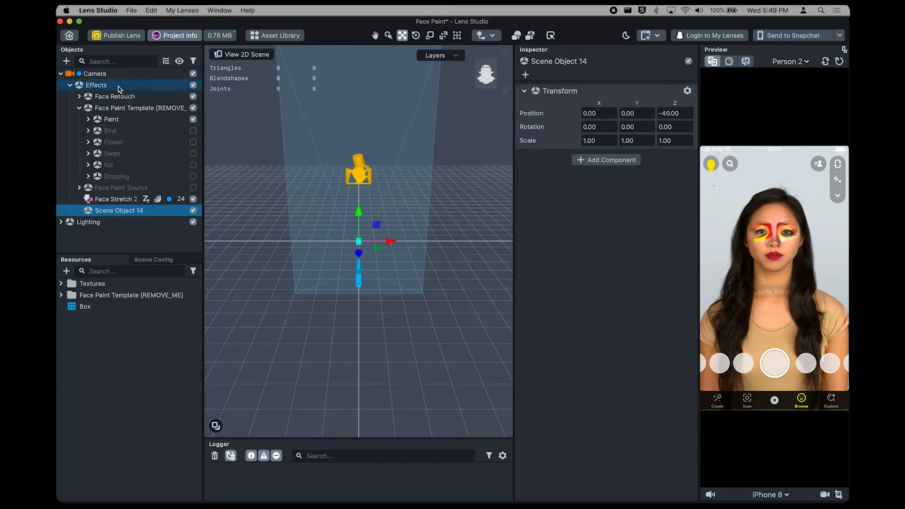
- Rename Scene Object 14 to 'Eye Color'
right_click(111, 211)
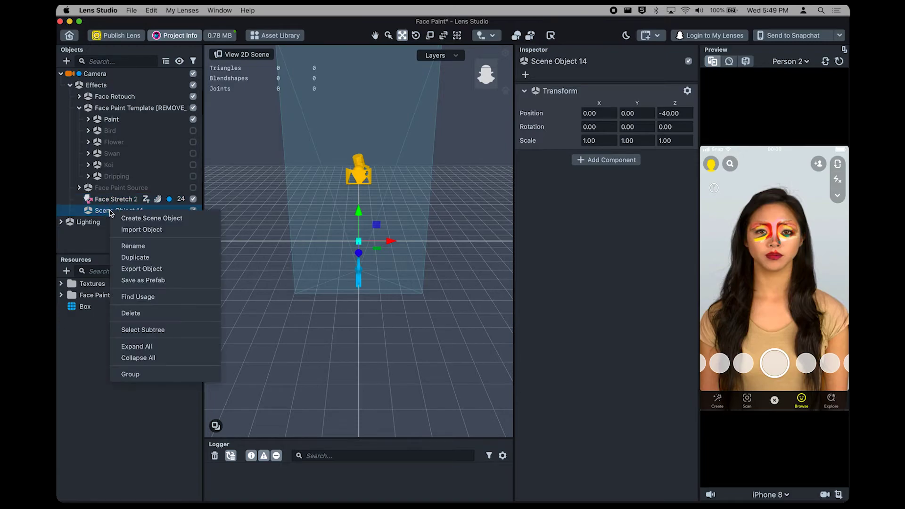
click(127, 245)
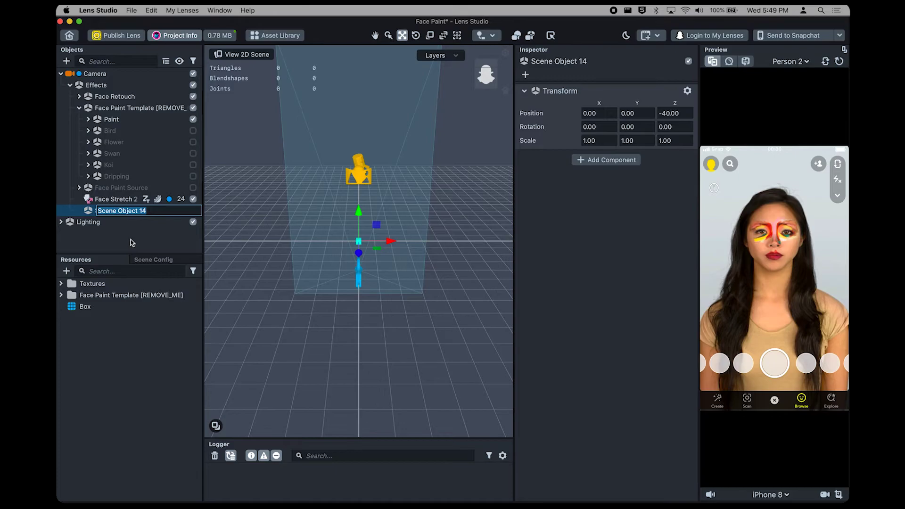
text(Eye Color)
key(Return)
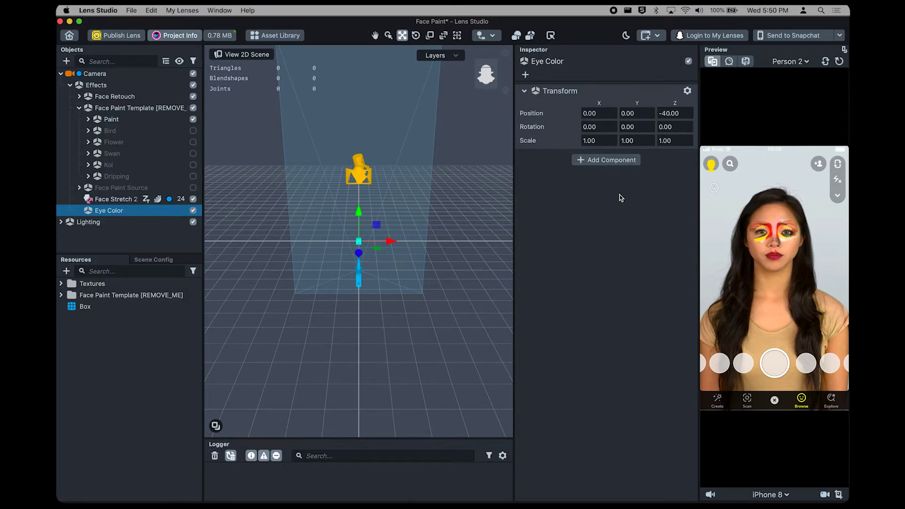
- Add a Face > Eye Color component and raise its alpha to 0.73
click(612, 160)
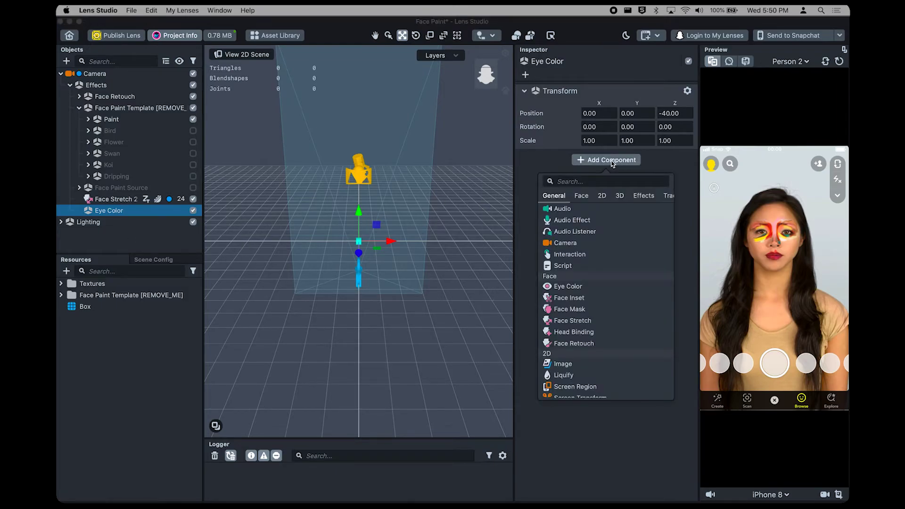
click(601, 287)
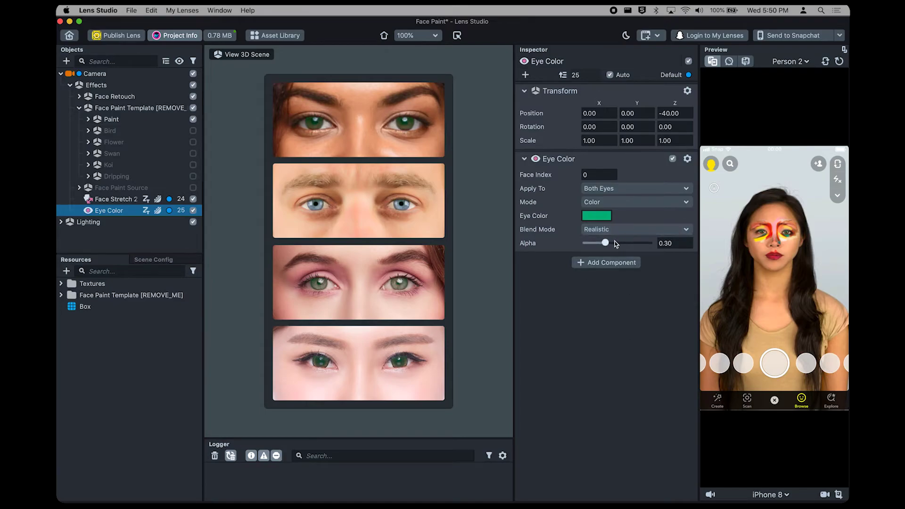
drag(604, 245, 632, 249)
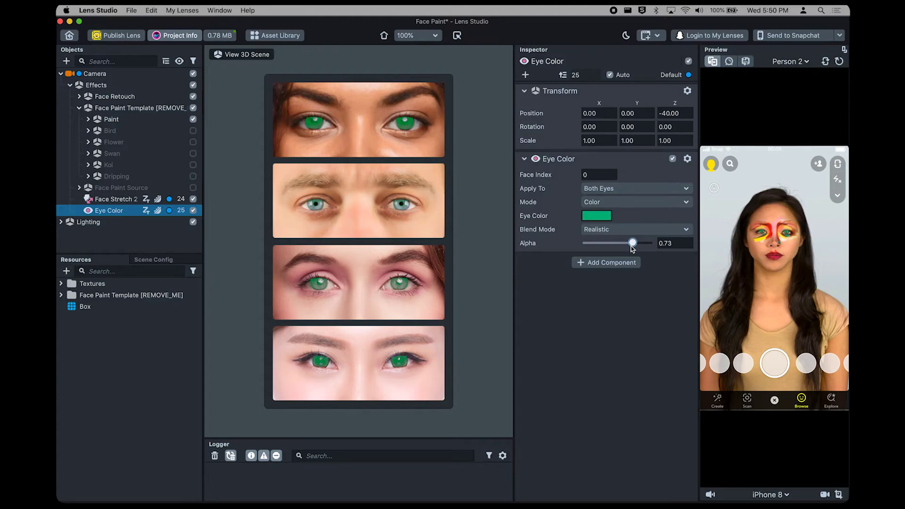
- Set the eye tint to Maraschino red at alpha 0.25, applied to both eyes
click(597, 220)
click(528, 206)
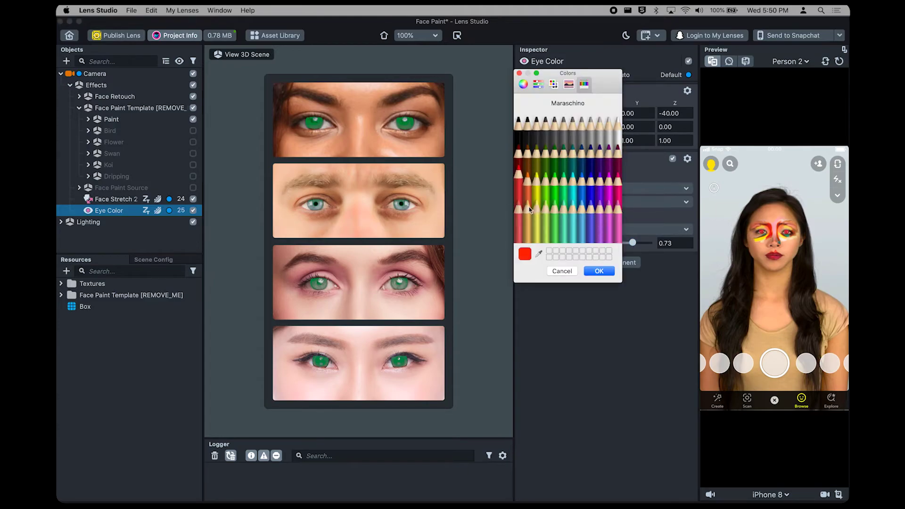
click(598, 271)
drag(614, 243, 601, 243)
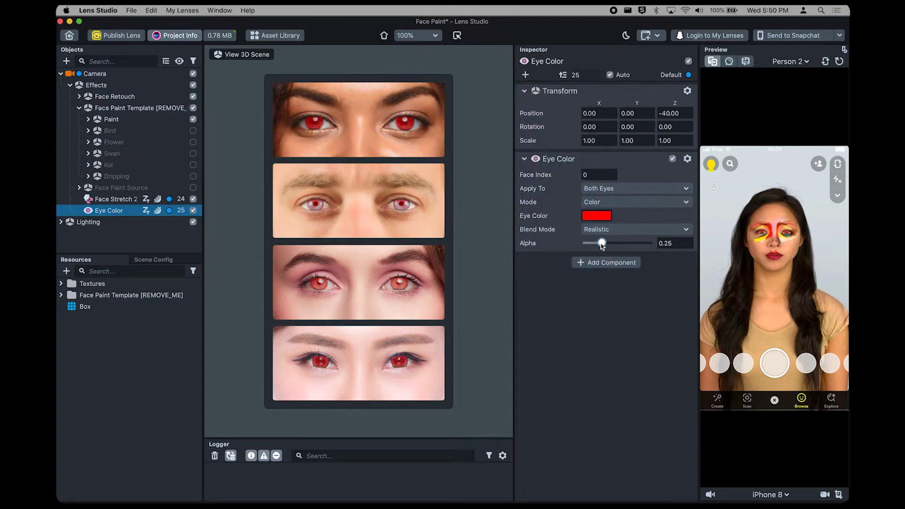
click(605, 189)
click(601, 169)
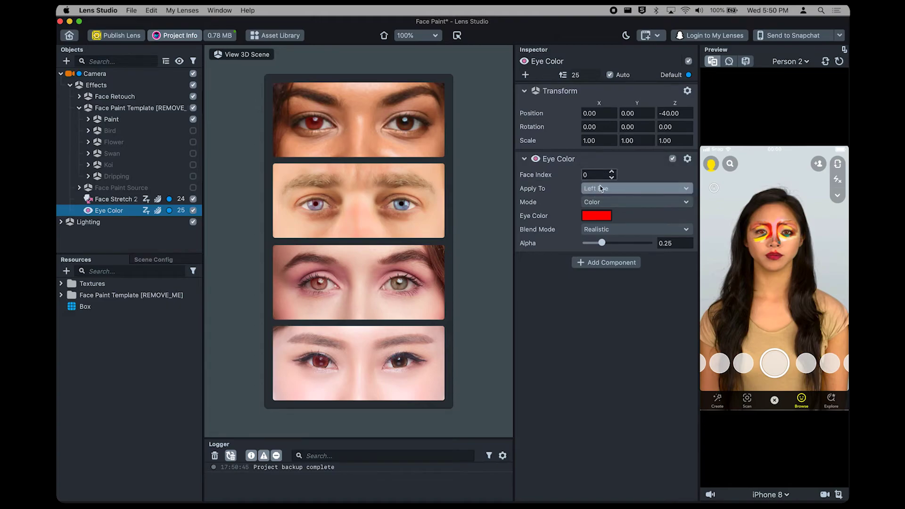
click(600, 188)
click(601, 214)
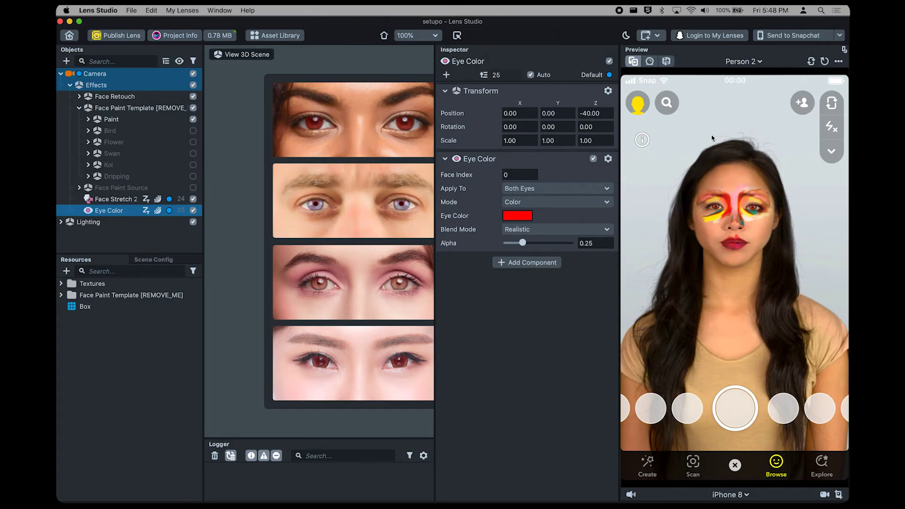
- Preview the lens on the Idle Person 4 and Idle Person 5 test videos
click(738, 66)
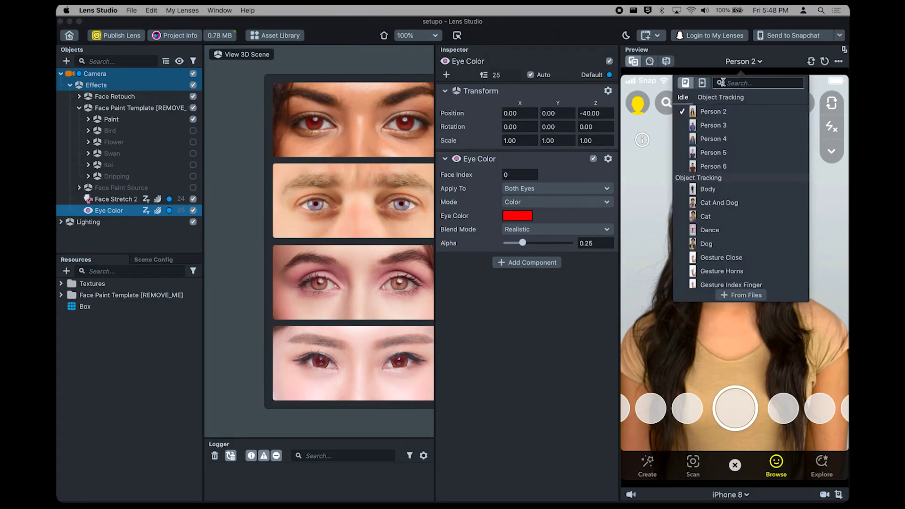
click(701, 83)
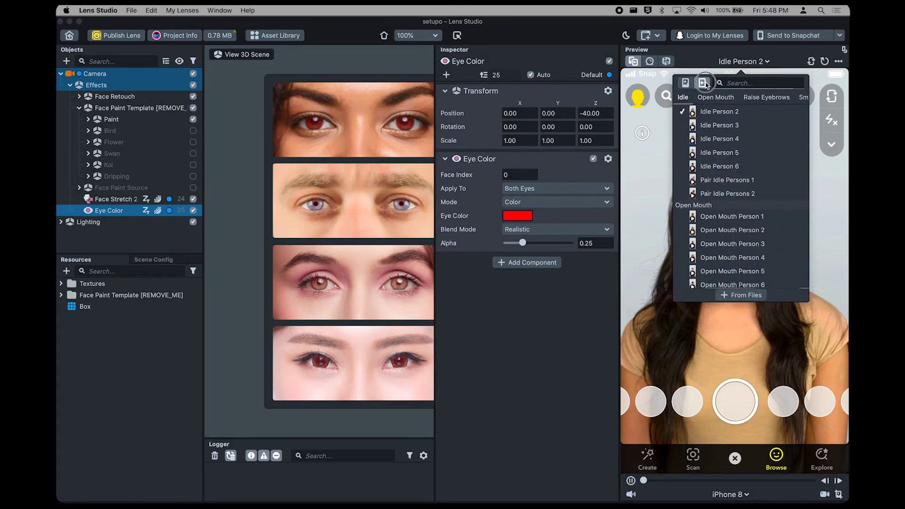
click(720, 138)
click(654, 175)
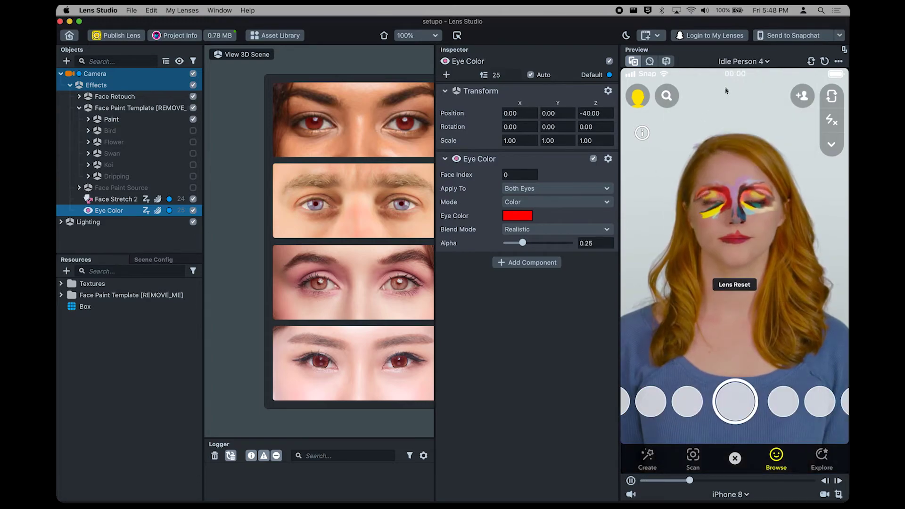
click(741, 62)
click(720, 152)
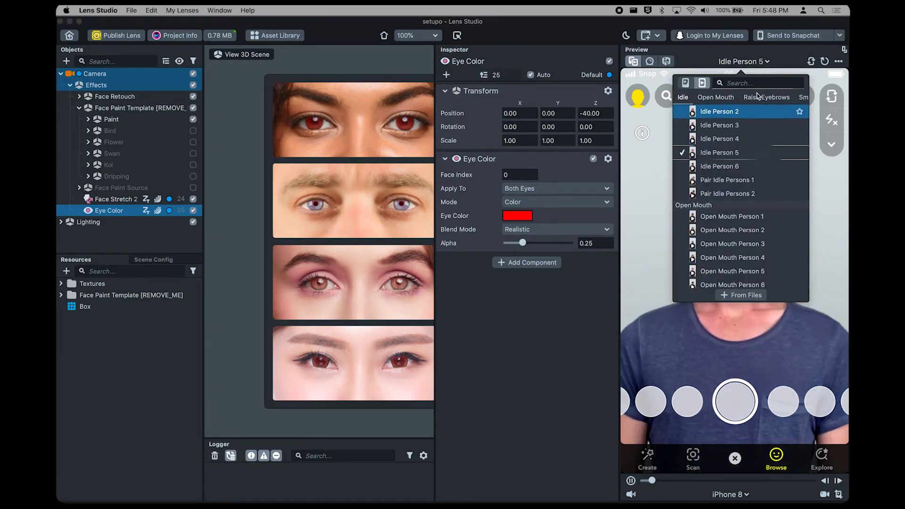
click(656, 185)
- Preview the lens on the Open Mouth Person 4 and Pair Raise Eyebrows test videos
click(742, 61)
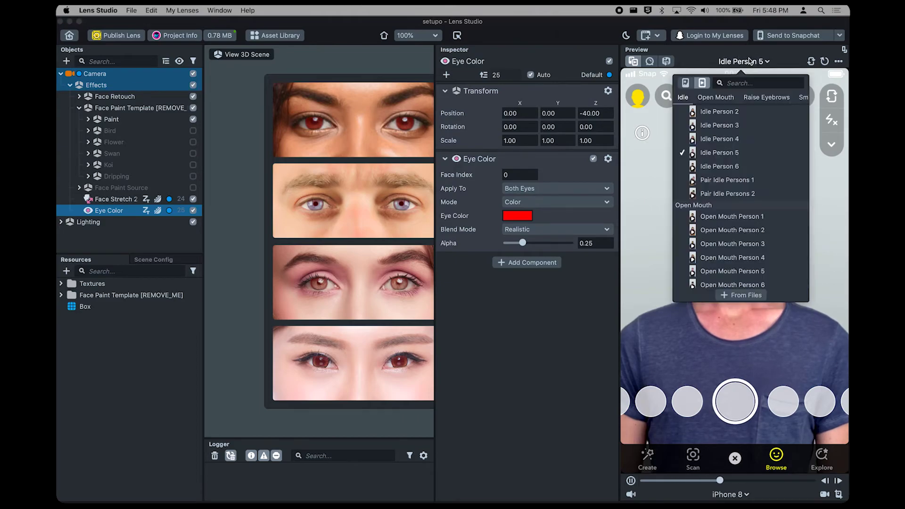
click(730, 230)
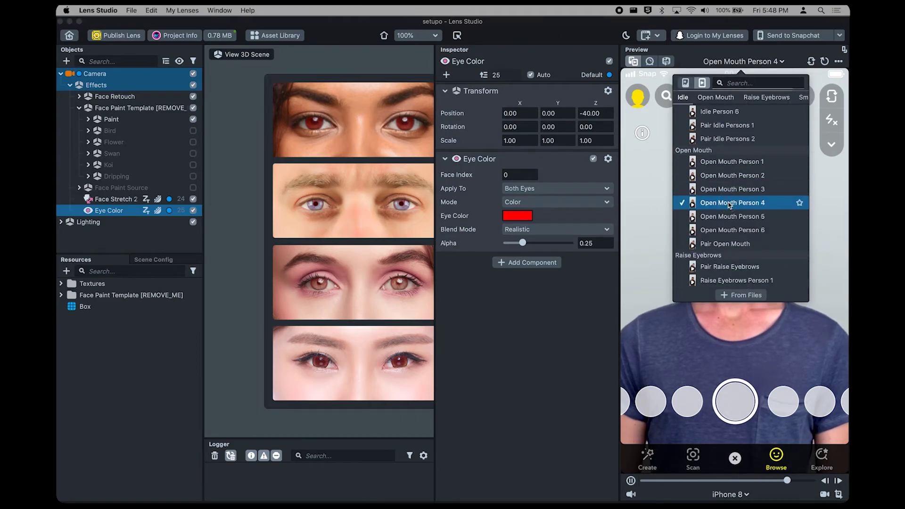
click(652, 230)
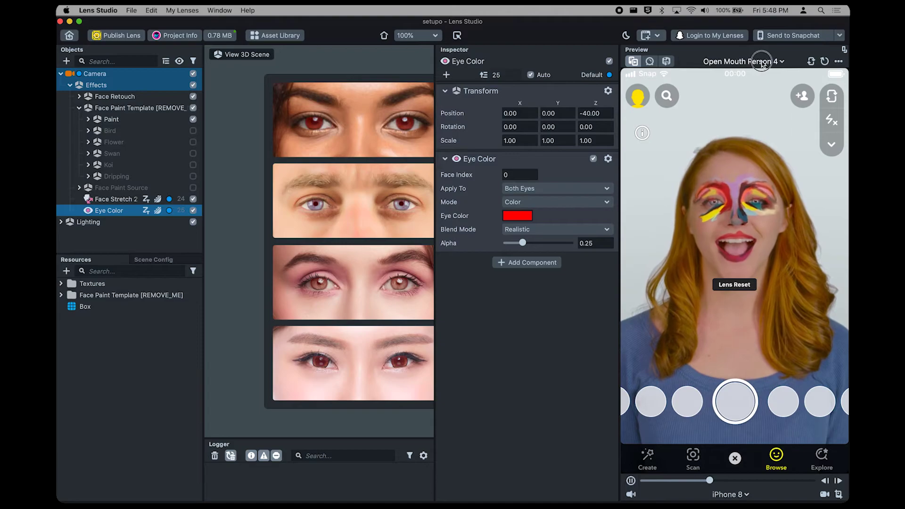
click(742, 61)
scroll(746, 206, down, 1)
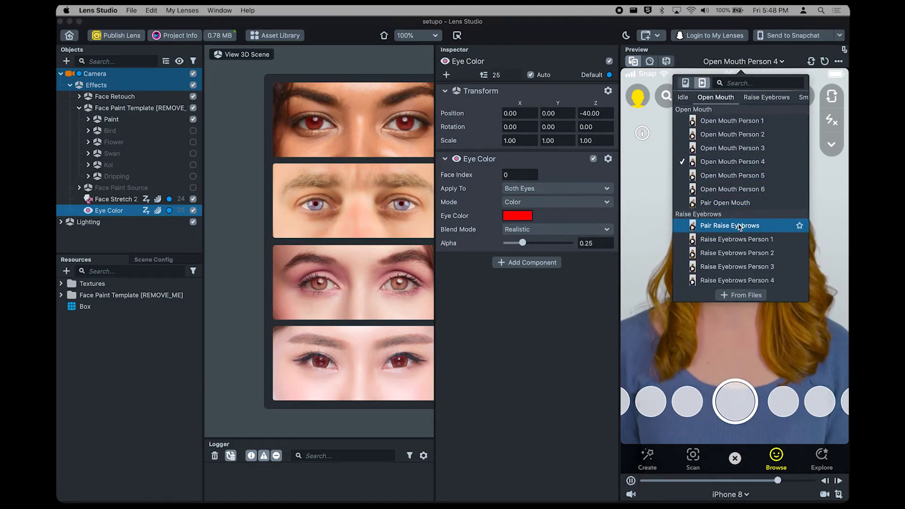
click(729, 225)
click(645, 244)
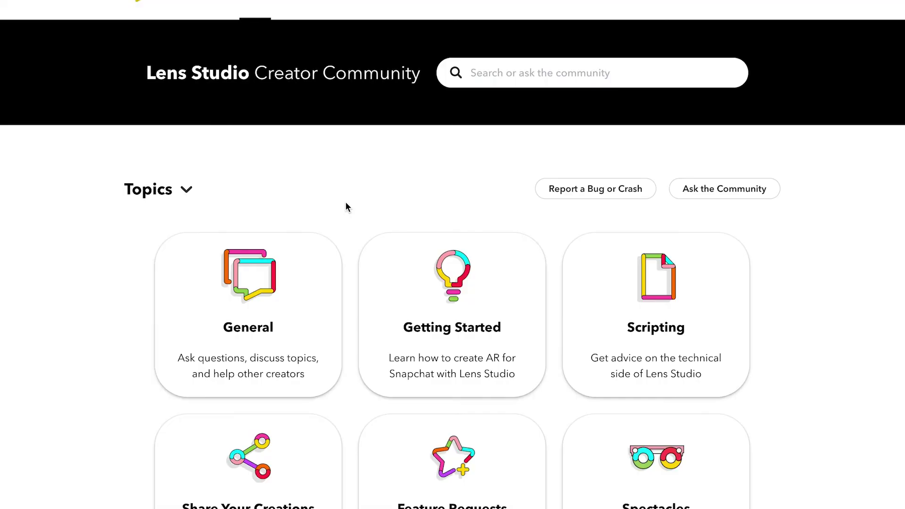
- Scroll down through the Snap AR community pages, ending on the Snap AR Network group
scroll(345, 207, down, 3)
scroll(346, 207, down, 1)
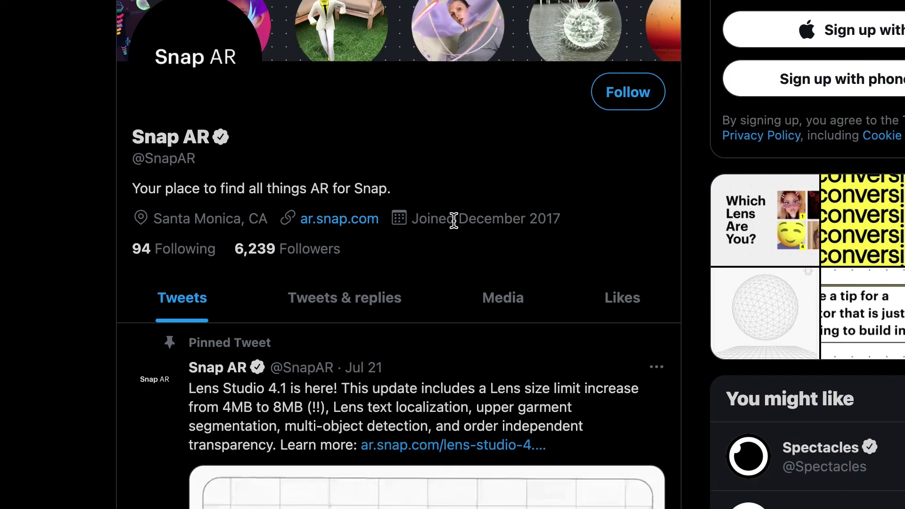
scroll(452, 218, down, 7)
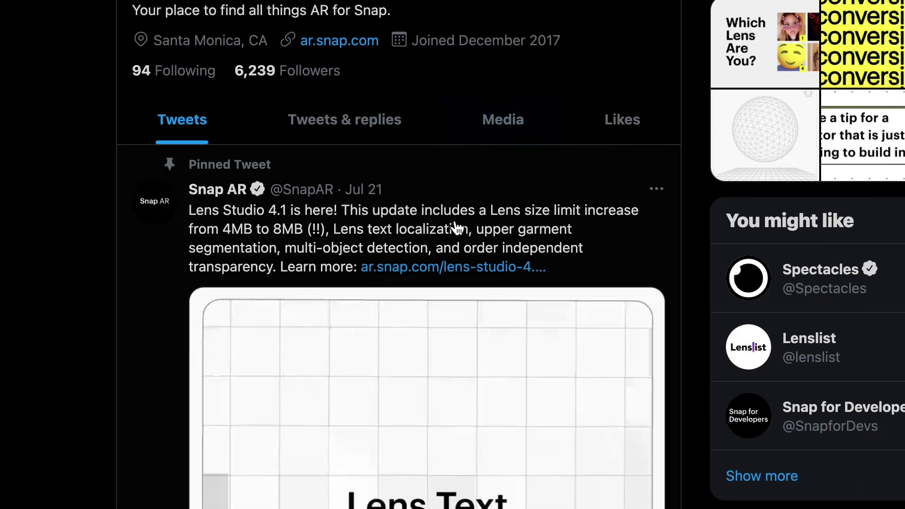
scroll(452, 224, down, 8)
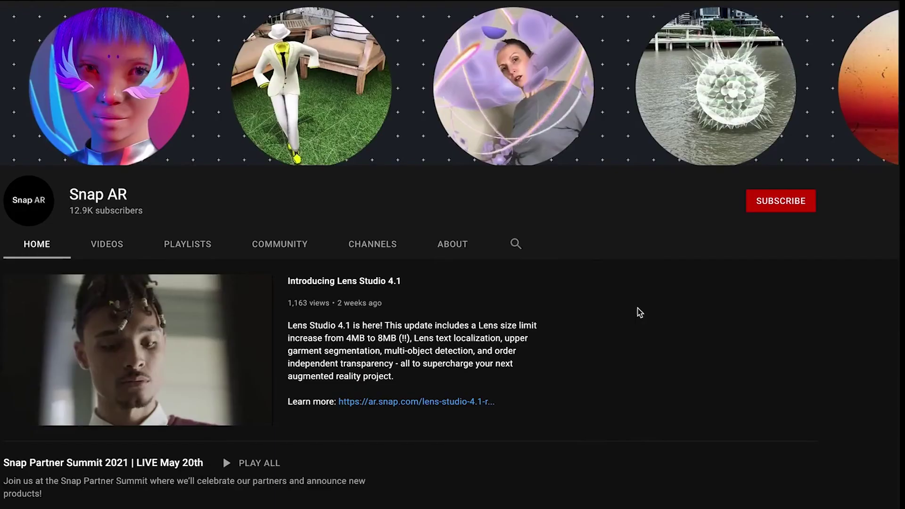
scroll(640, 312, down, 2)
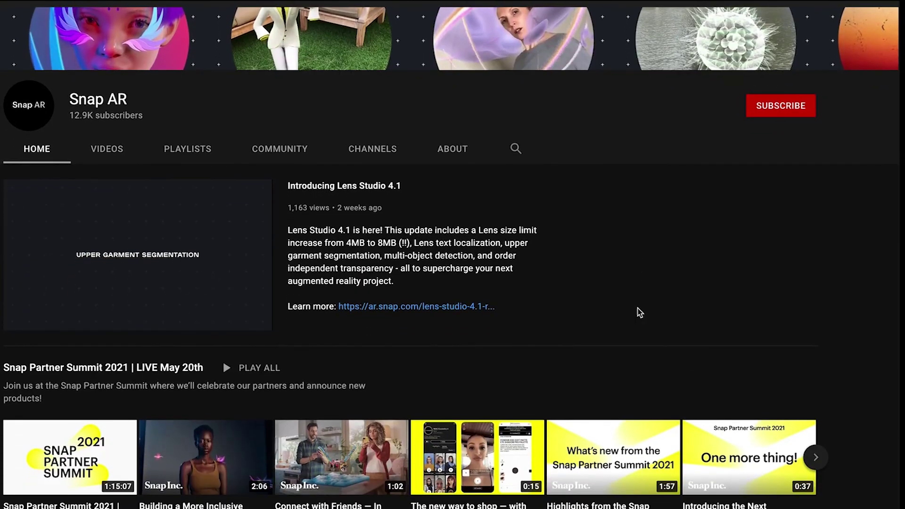
scroll(639, 313, down, 5)
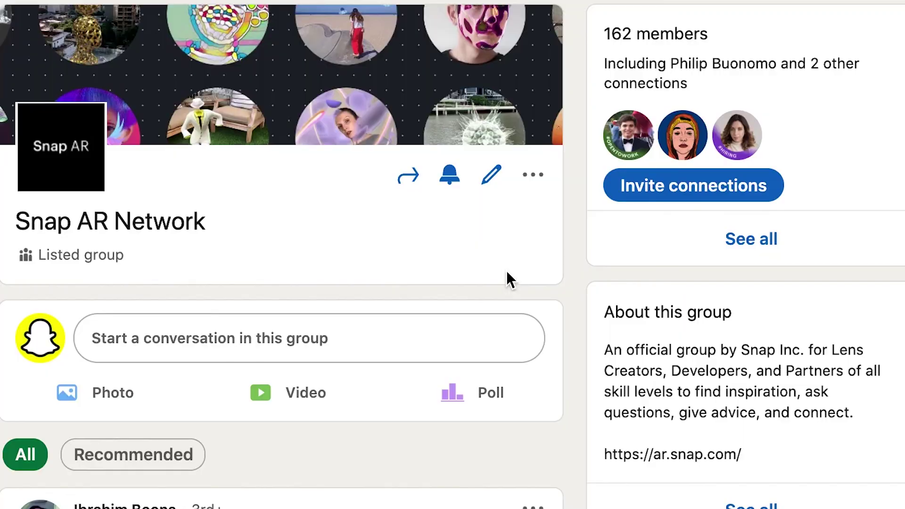
scroll(506, 270, down, 15)
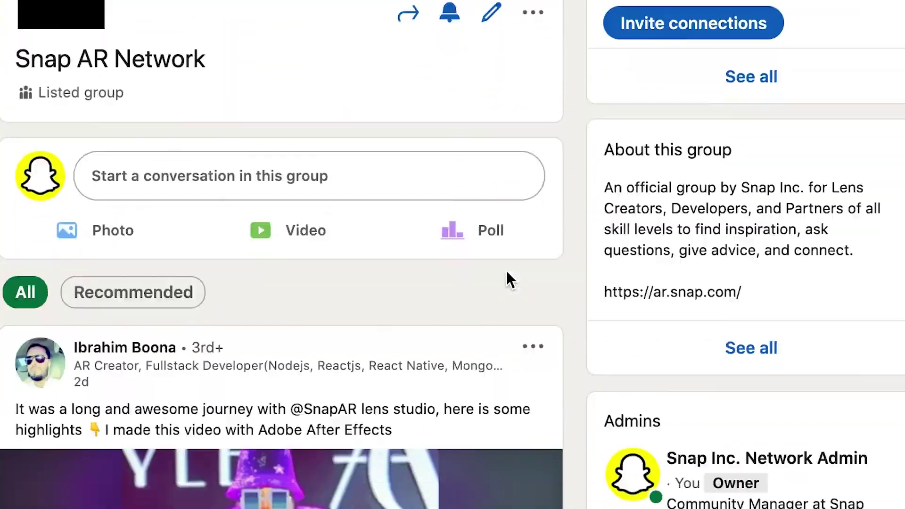